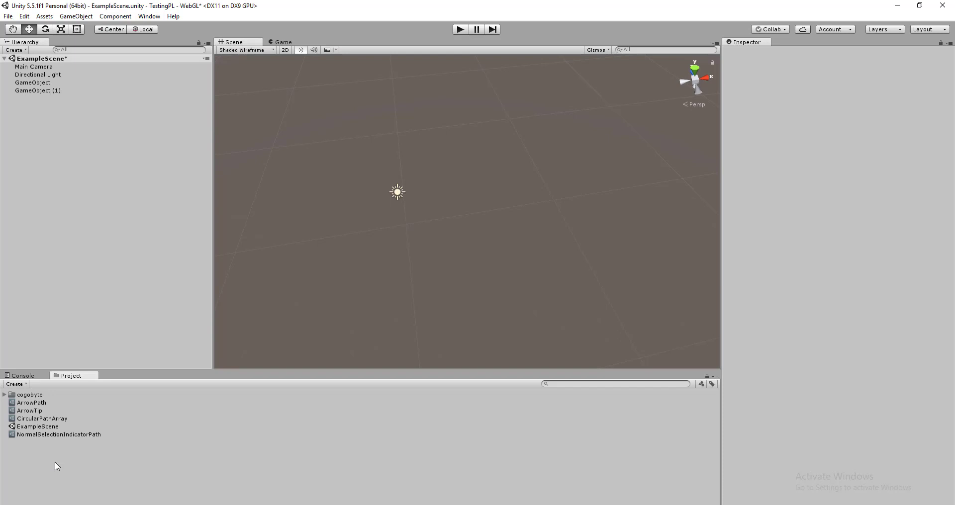
# - Create a CircularPathArray asset from the Cogobyte ProceduralLibrary path arrays, keep its default name and select it
pyautogui.rightClick(55, 466)
pyautogui.click(40, 465)
pyautogui.rightClick(40, 466)
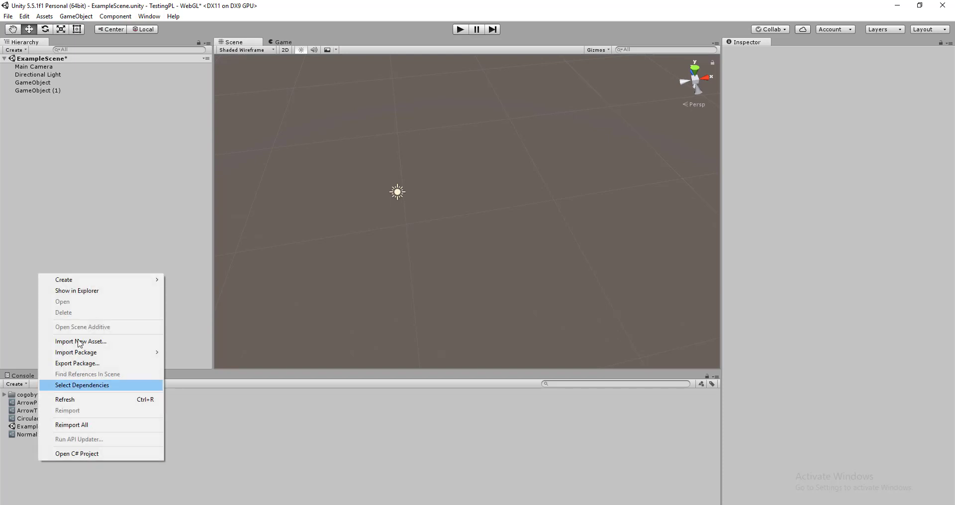
pyautogui.moveTo(98, 280)
pyautogui.moveTo(208, 258)
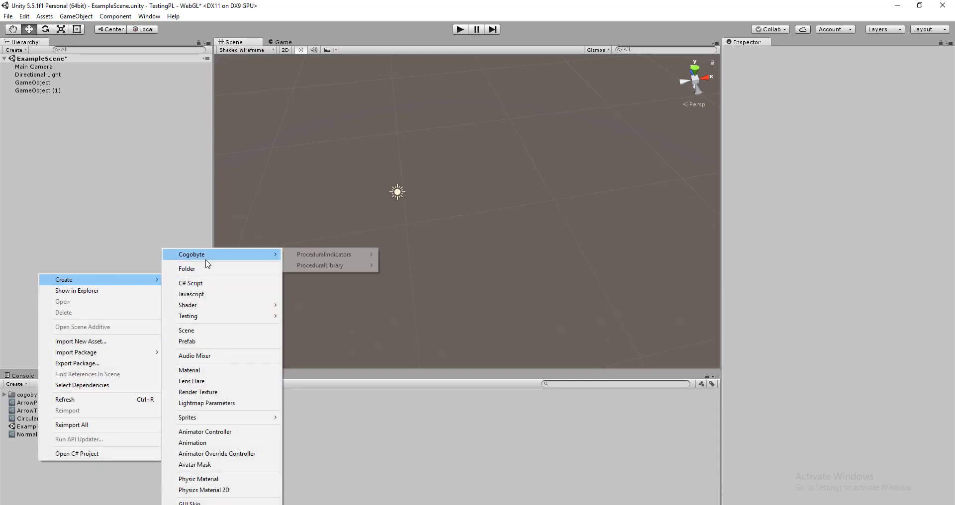
pyautogui.moveTo(338, 270)
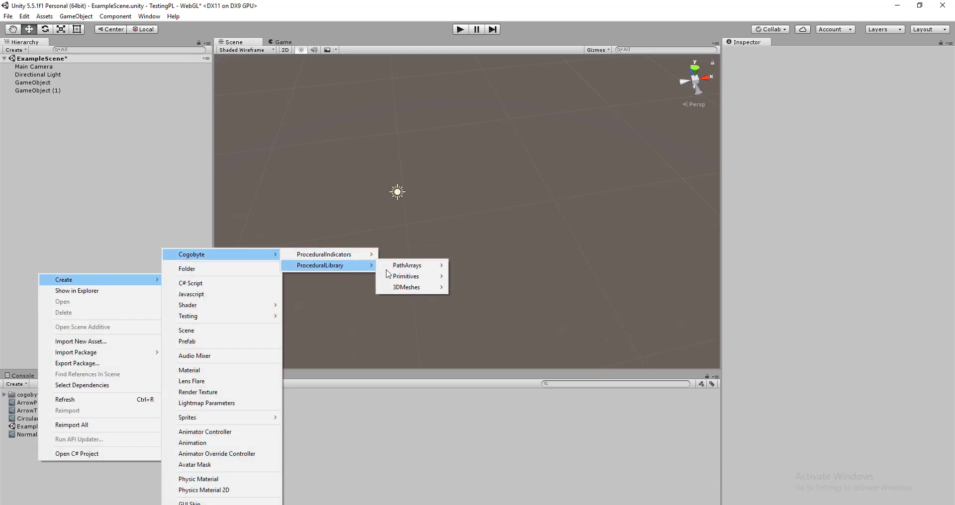
pyautogui.moveTo(426, 271)
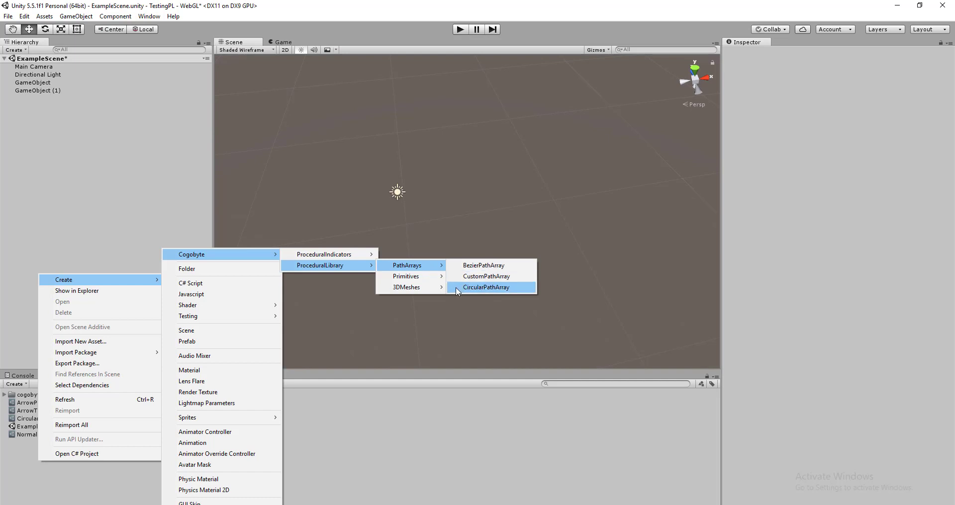
pyautogui.click(490, 288)
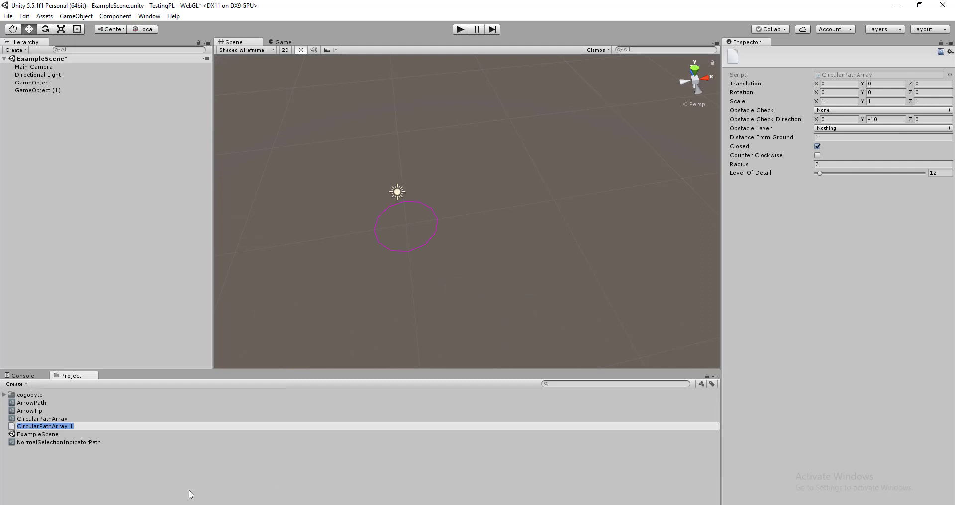
pyautogui.click(172, 483)
pyautogui.click(63, 427)
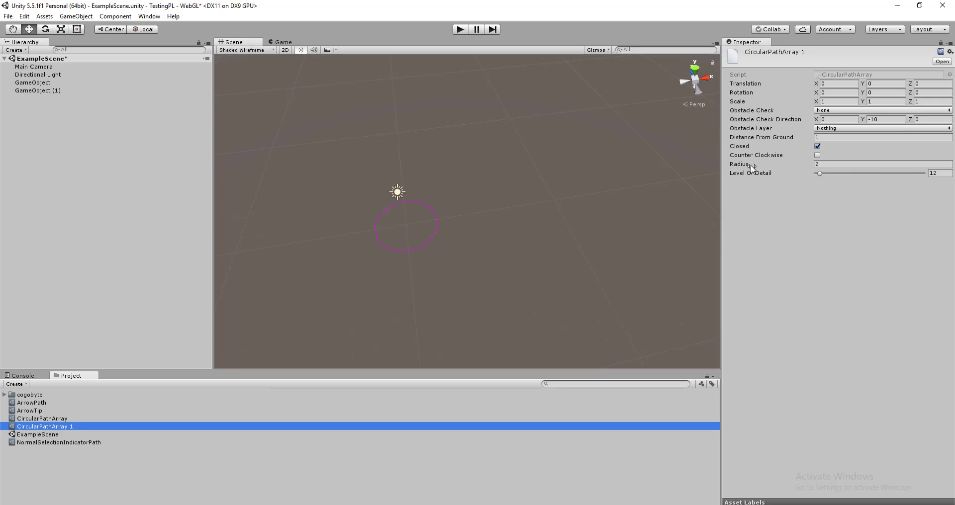
# - Increase the circular path's radius to about 6.05 and its level of detail to 84
pyautogui.moveTo(747, 165); pyautogui.dragTo(784, 179)
pyautogui.click(765, 176)
# - Set the circular path's obstacle check to Parellel and its obstacle layer to Everything, keeping the path closed
pyautogui.click(834, 112)
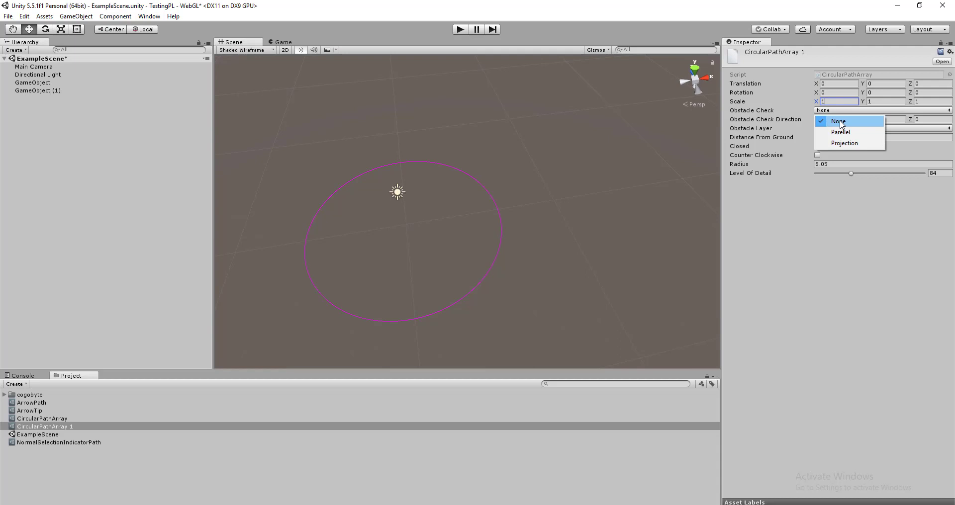
pyautogui.click(840, 132)
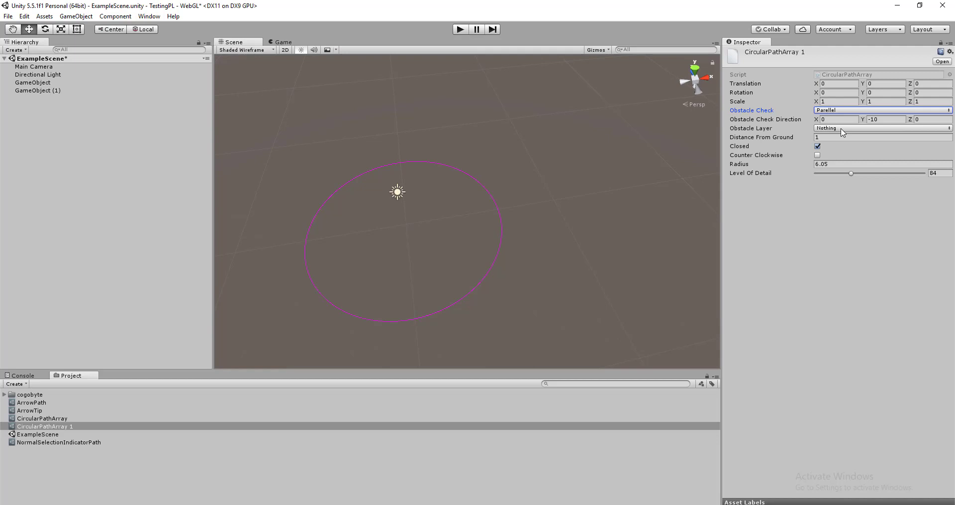
pyautogui.click(842, 129)
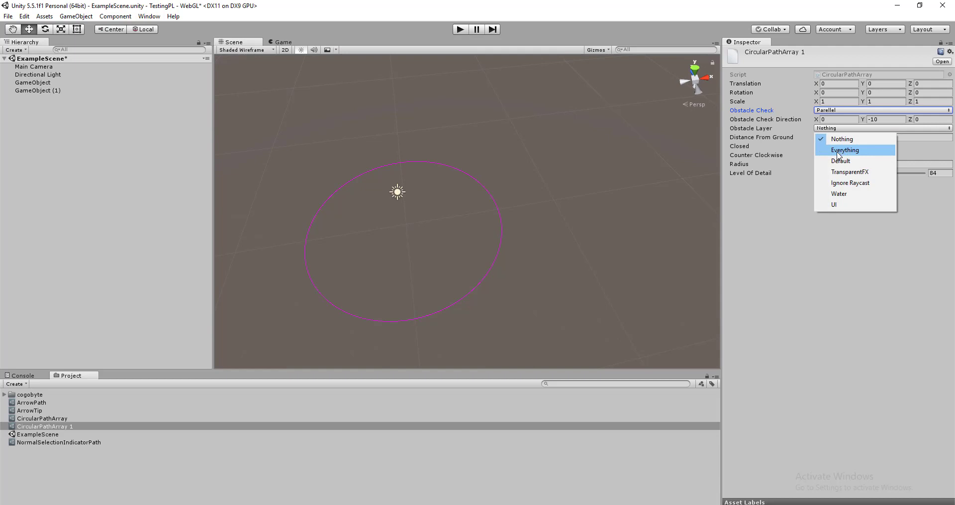
pyautogui.click(839, 151)
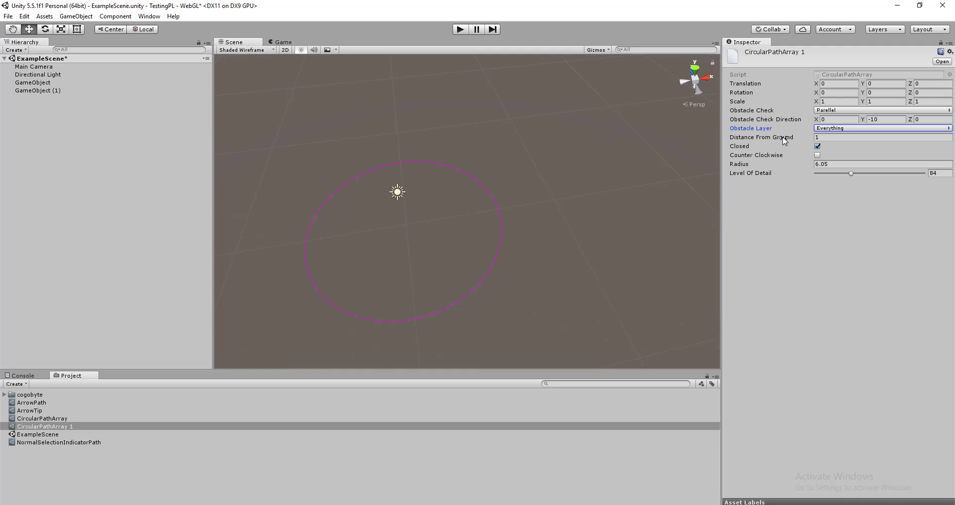
pyautogui.click(819, 147)
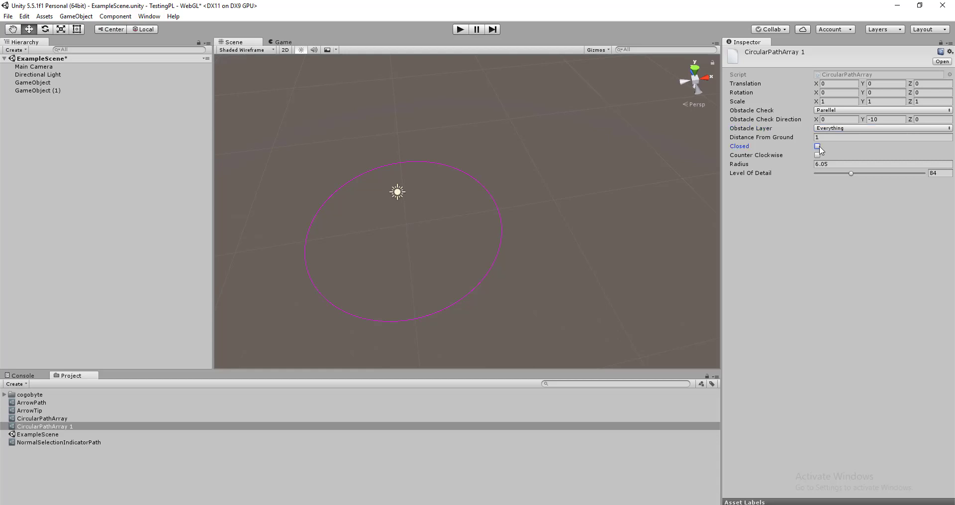
pyautogui.click(820, 147)
# - Create a CustomPathArray asset from the Cogobyte ProceduralLibrary path arrays with its default name
pyautogui.rightClick(54, 462)
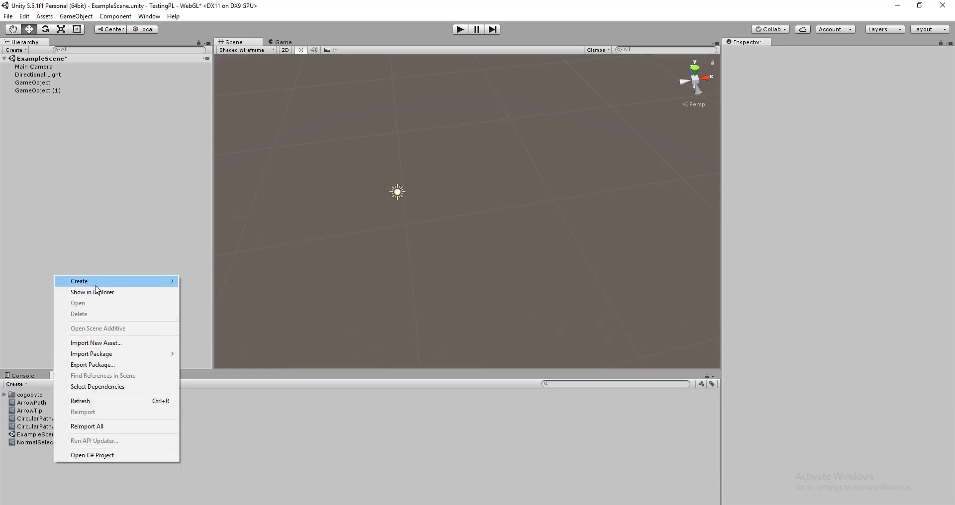
pyautogui.moveTo(134, 287)
pyautogui.moveTo(235, 259)
pyautogui.moveTo(358, 260)
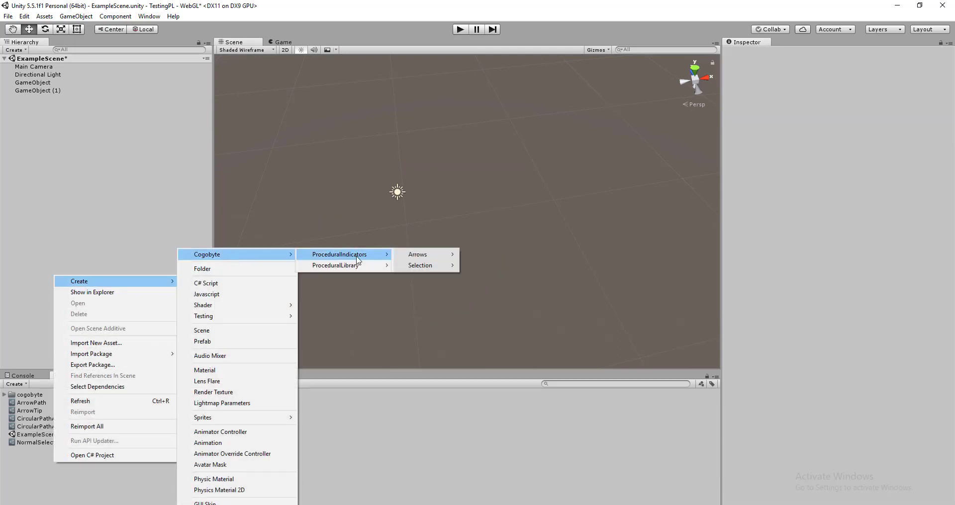
pyautogui.moveTo(329, 266)
pyautogui.moveTo(422, 277)
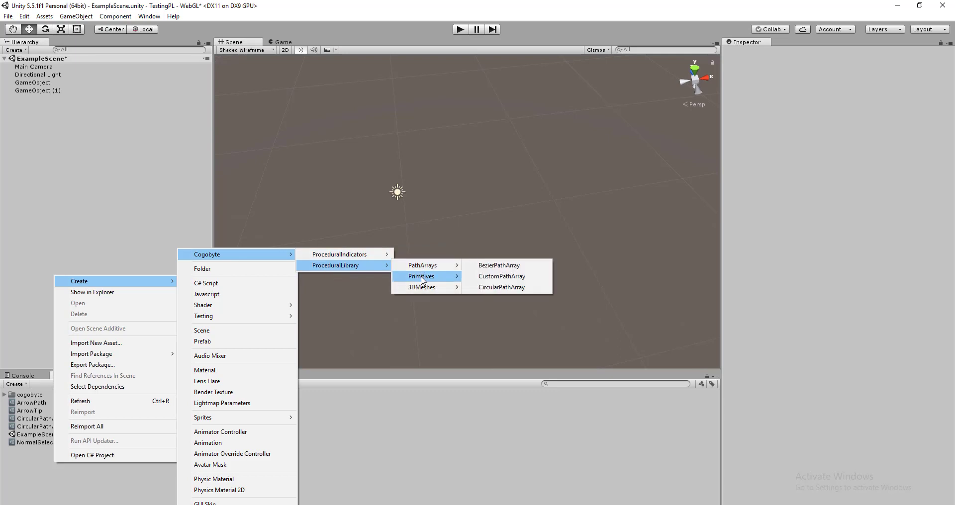
pyautogui.click(494, 277)
pyautogui.scroll(3, 460, 263)
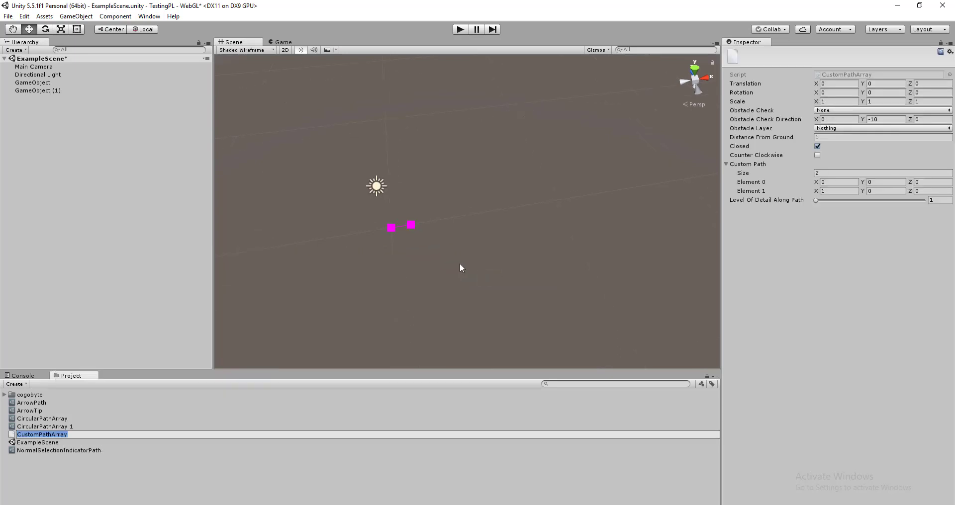
pyautogui.moveTo(427, 260); pyautogui.dragTo(519, 248, button='middle')
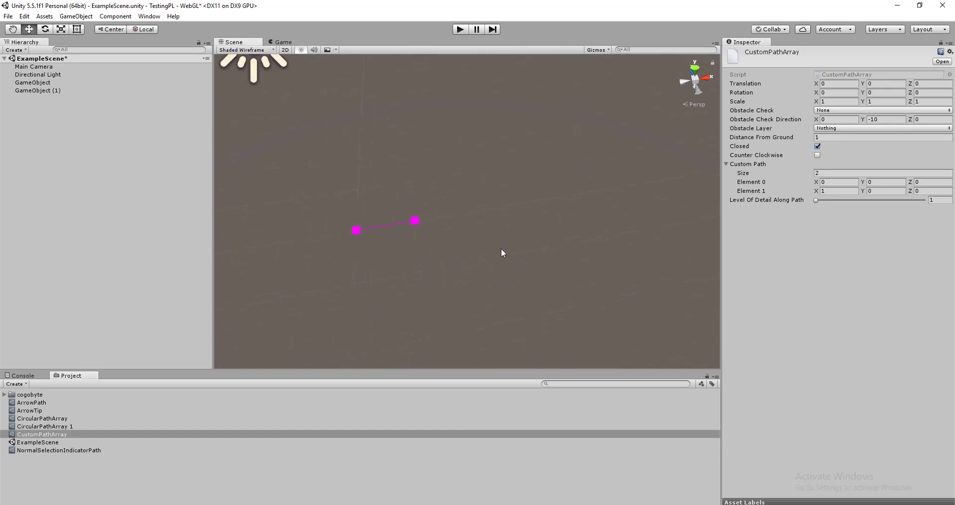
# - Set the custom path's size to 4 and spread Elements 2 and 3 along X to about 1.9 and 2.91
pyautogui.click(826, 174)
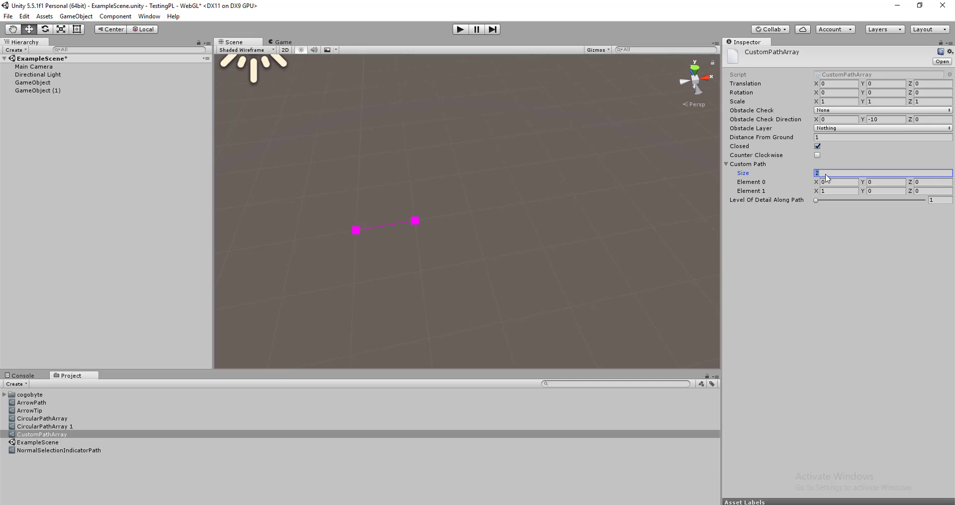
pyautogui.write('4')
pyautogui.press('Return')
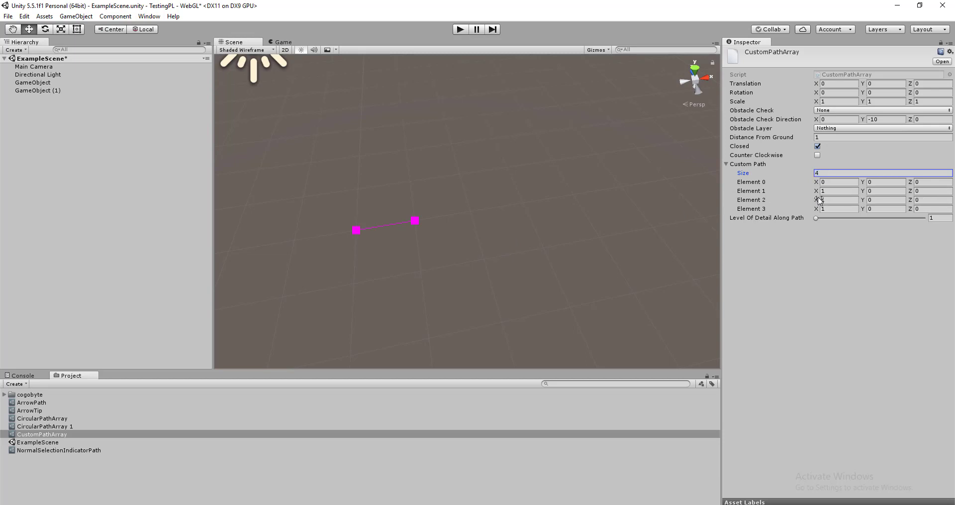
pyautogui.moveTo(816, 202); pyautogui.dragTo(843, 209)
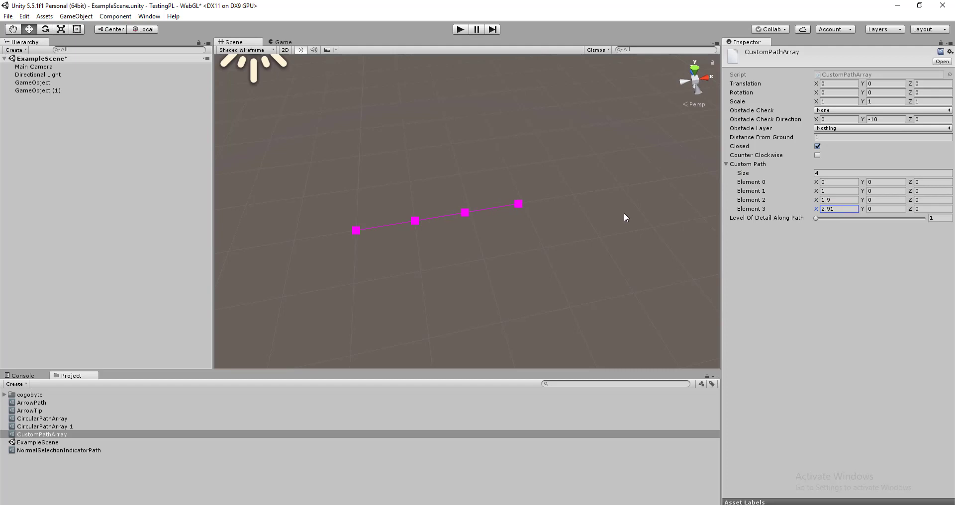
# - Make the custom path open and move its last point to about X 3.35, Z -1.11
pyautogui.click(519, 204)
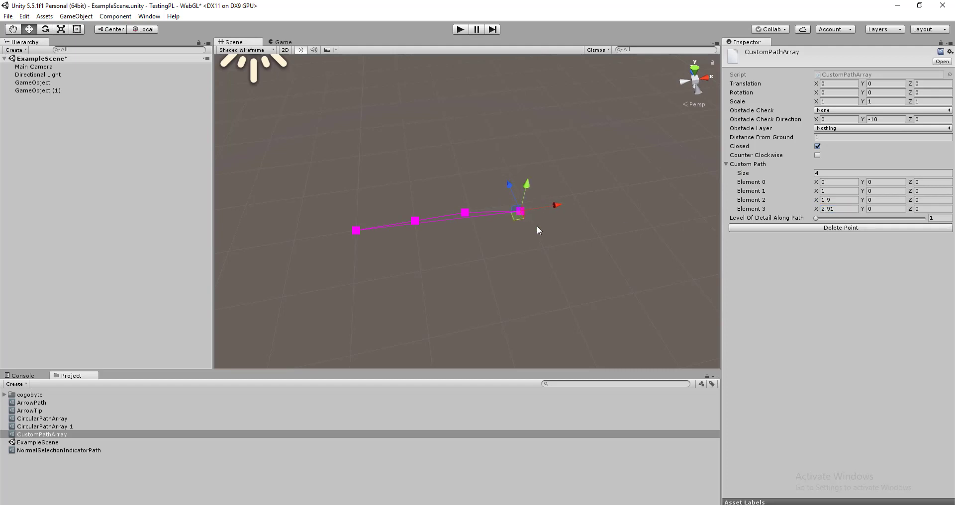
pyautogui.moveTo(517, 215); pyautogui.dragTo(517, 315)
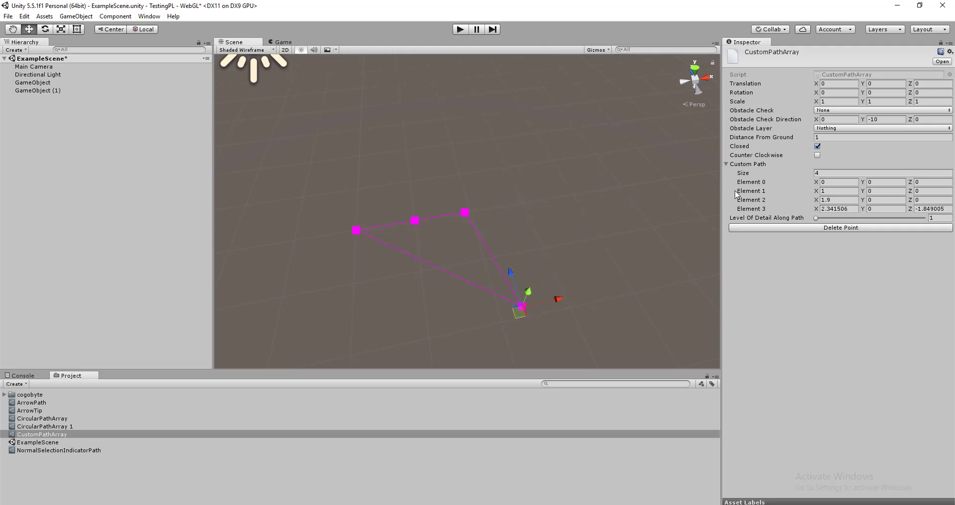
pyautogui.click(817, 147)
pyautogui.moveTo(519, 316); pyautogui.dragTo(564, 259)
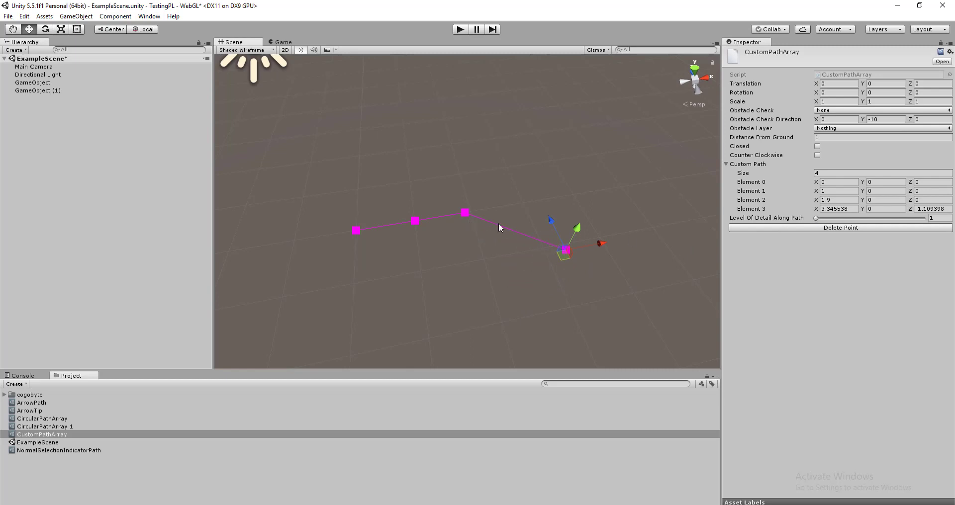
# - Split the line after the custom path's third point, move the inserted point to about X 3.41, Z 0.25, and delete it
pyautogui.click(467, 212)
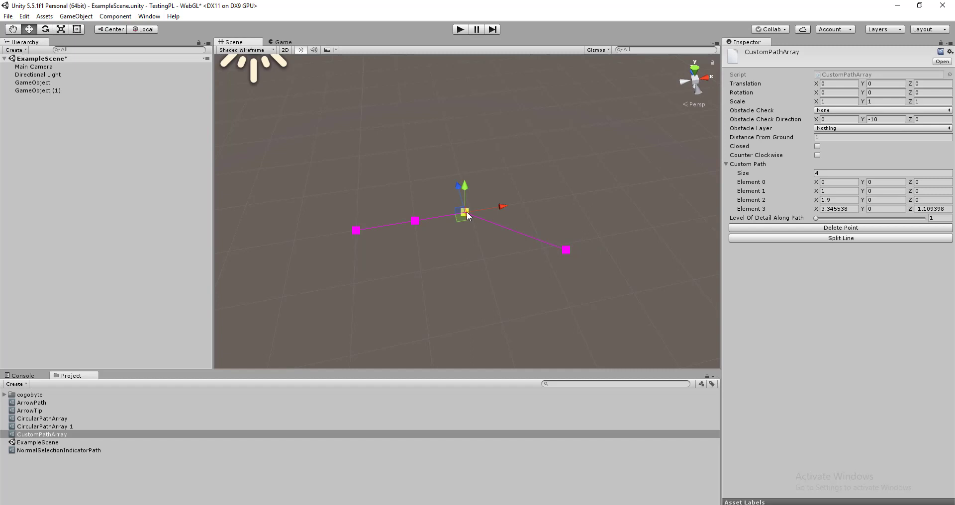
pyautogui.click(808, 239)
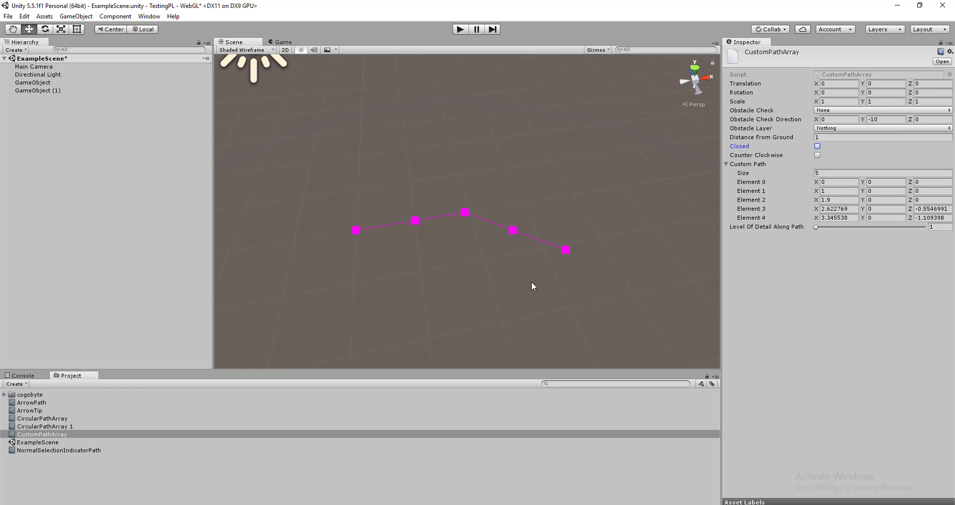
pyautogui.click(513, 232)
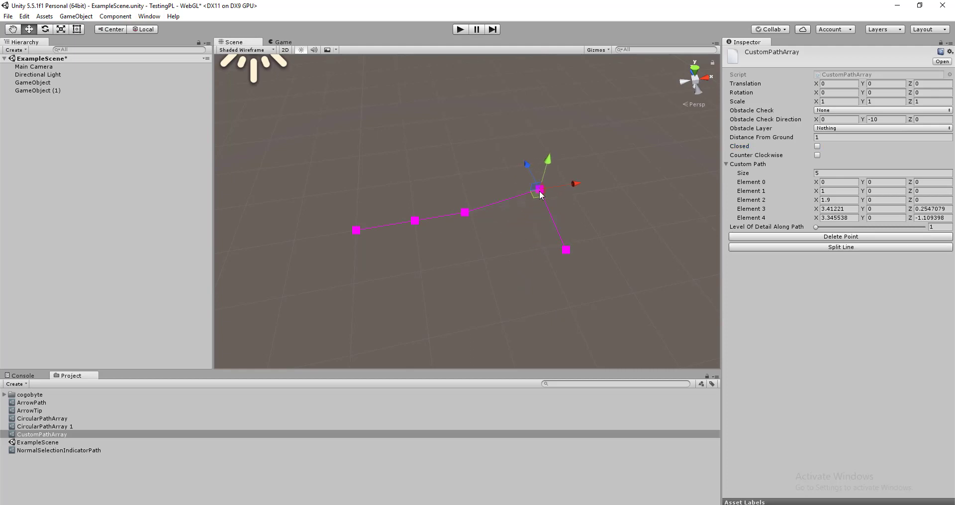
pyautogui.click(853, 238)
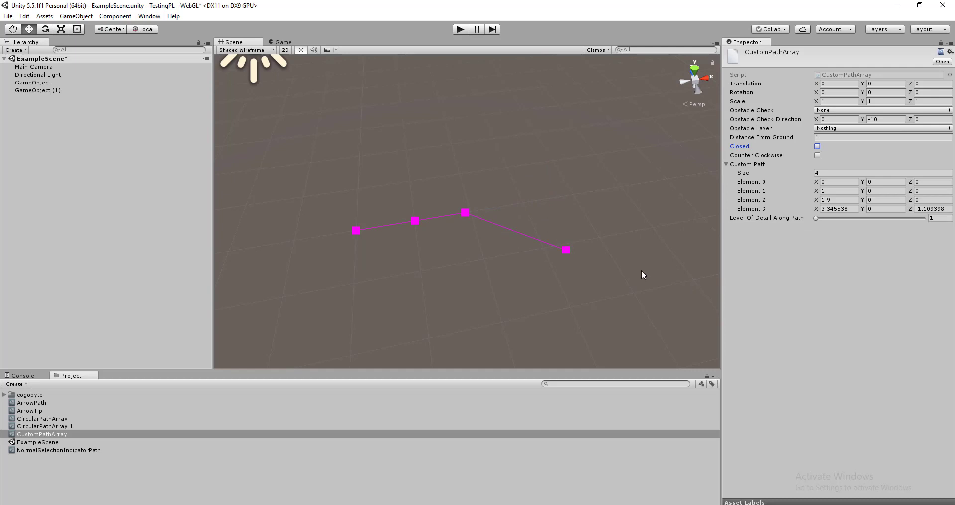
# - Create a BezierPathArray asset from the Cogobyte ProceduralLibrary path arrays with its default name
pyautogui.click(50, 472)
pyautogui.rightClick(52, 475)
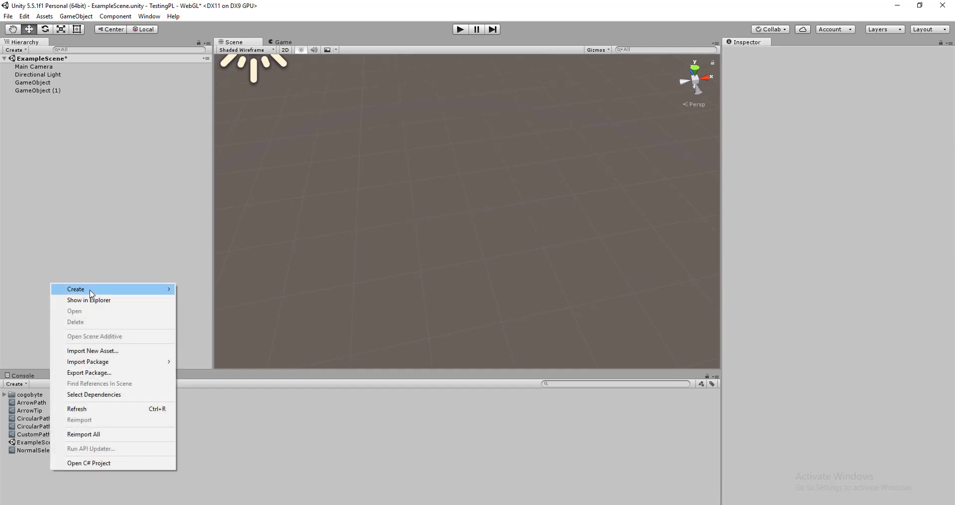
pyautogui.moveTo(93, 291)
pyautogui.moveTo(281, 20)
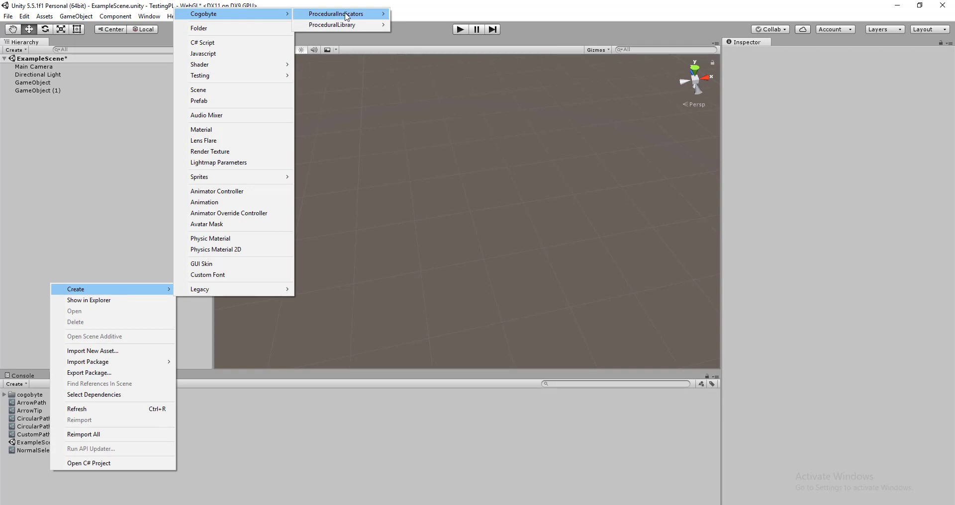
pyautogui.moveTo(347, 16)
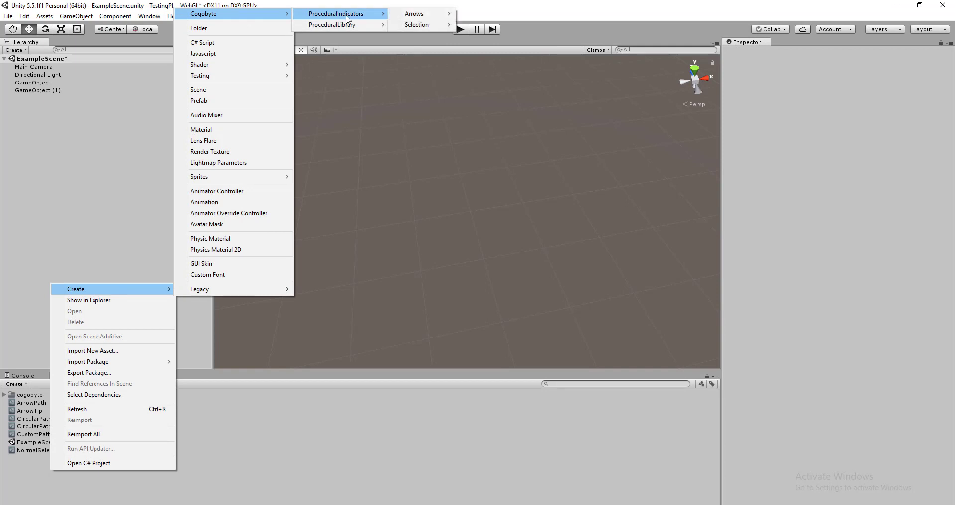
pyautogui.moveTo(426, 30)
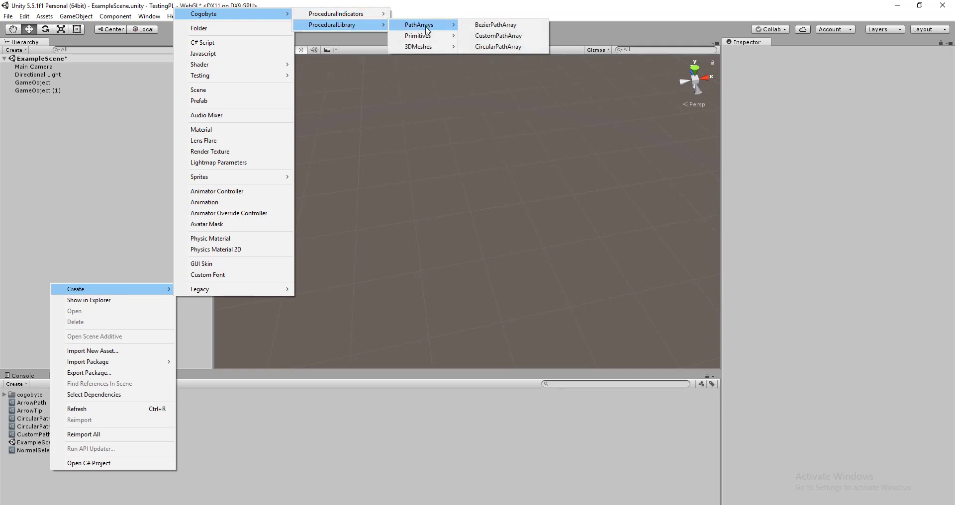
pyautogui.click(495, 25)
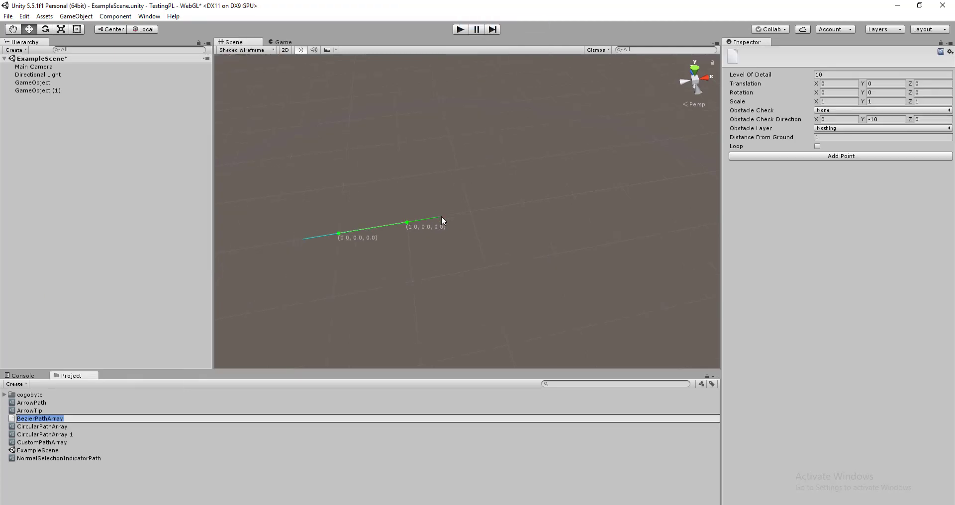
pyautogui.press('Return')
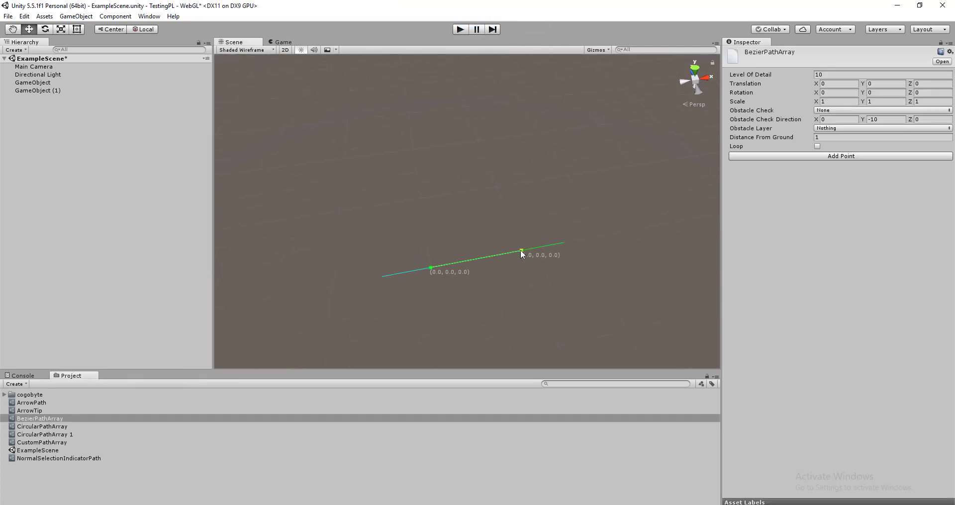
# - Move the Bezier path's end point to about X 1.32, Z 1.41 and add another point to the path
pyautogui.click(520, 250)
pyautogui.moveTo(520, 257); pyautogui.dragTo(512, 166)
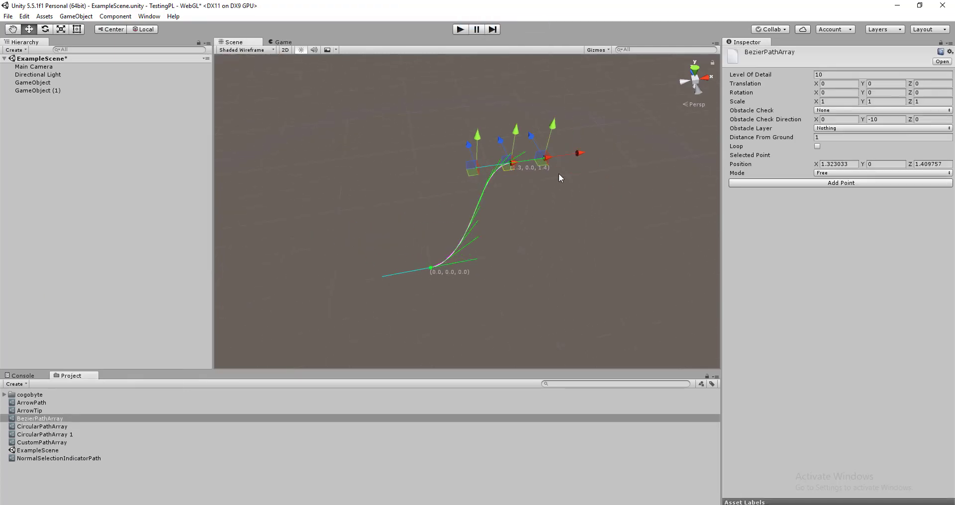
pyautogui.click(816, 183)
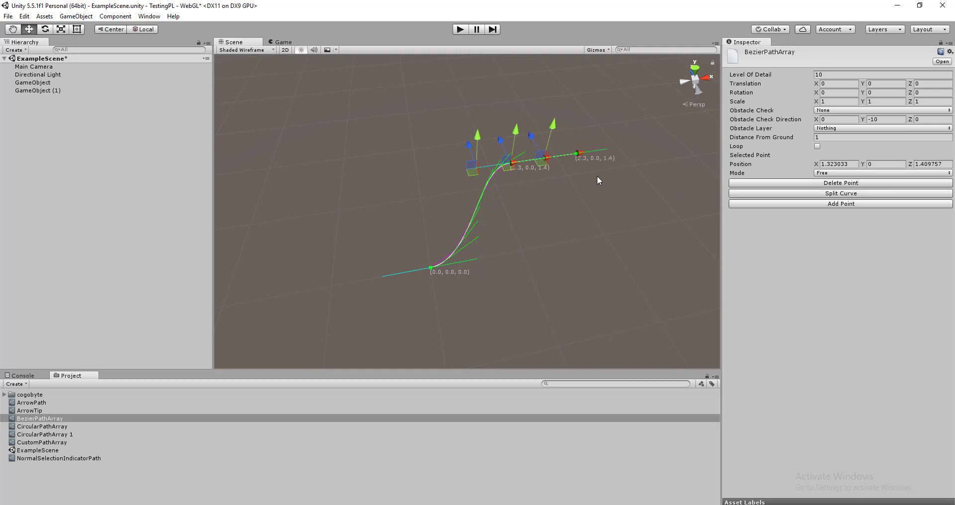
# - Move the new Bezier end point to about X 2.14, Z 0.32 and reposition its handles to bend the curve
pyautogui.click(577, 155)
pyautogui.moveTo(575, 160); pyautogui.dragTo(610, 134)
pyautogui.moveTo(637, 216); pyautogui.dragTo(666, 239)
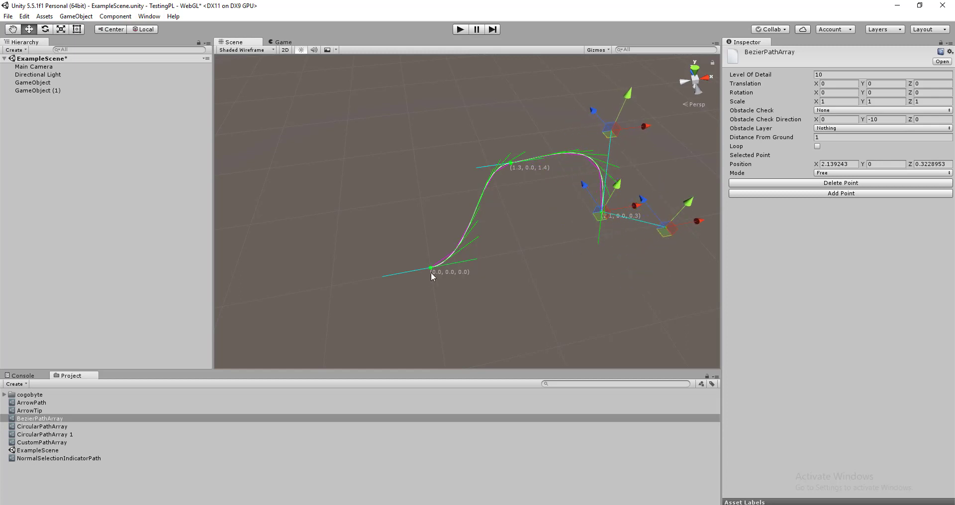
# - Select the Bezier path's middle point and reposition both of its handles to reshape the curve on either side
pyautogui.click(511, 163)
pyautogui.moveTo(537, 164); pyautogui.dragTo(529, 126)
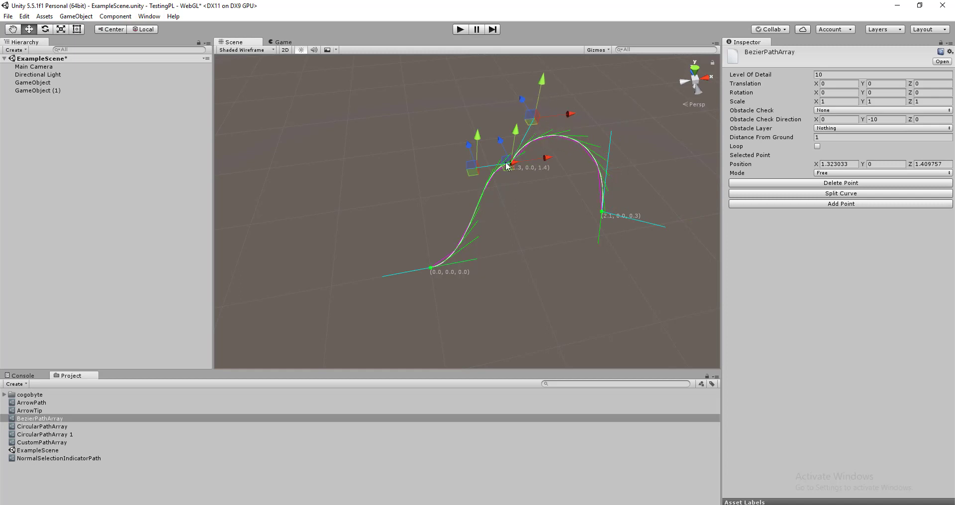
pyautogui.moveTo(470, 171); pyautogui.dragTo(569, 202)
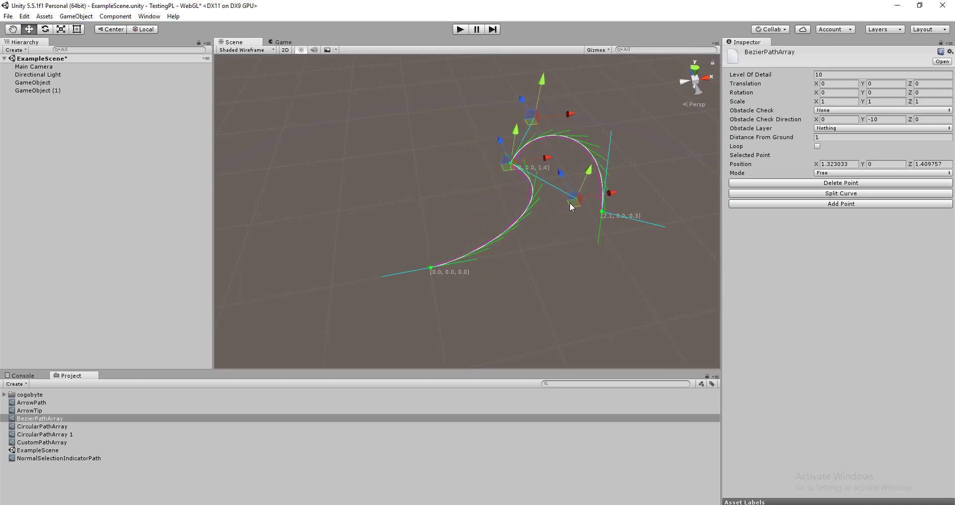
# - Raise the Bezier path's middle point to about Y 0.97
pyautogui.keyDown('alt'); pyautogui.moveTo(480, 191); pyautogui.dragTo(472, 171); pyautogui.keyUp('alt')
pyautogui.moveTo(473, 171); pyautogui.dragTo(552, 169, button='right')
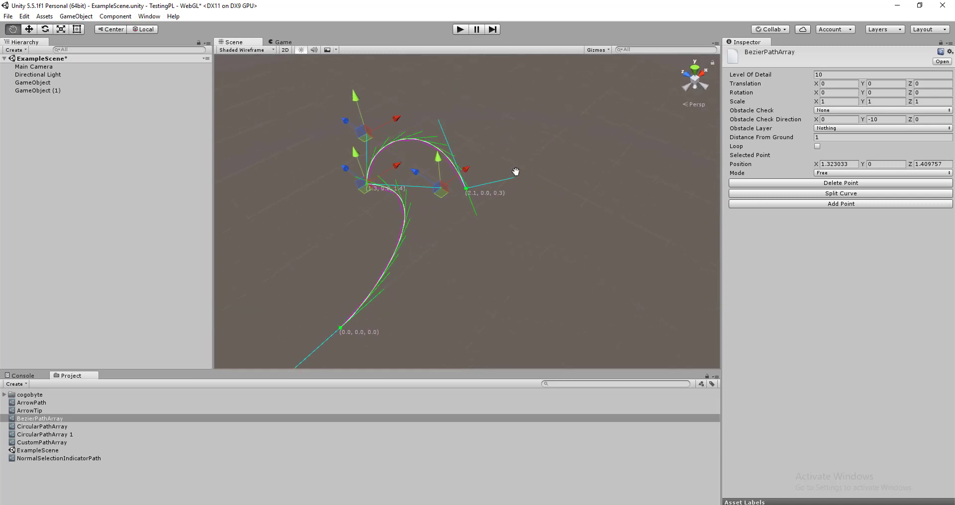
pyautogui.moveTo(516, 173); pyautogui.dragTo(525, 193, button='middle')
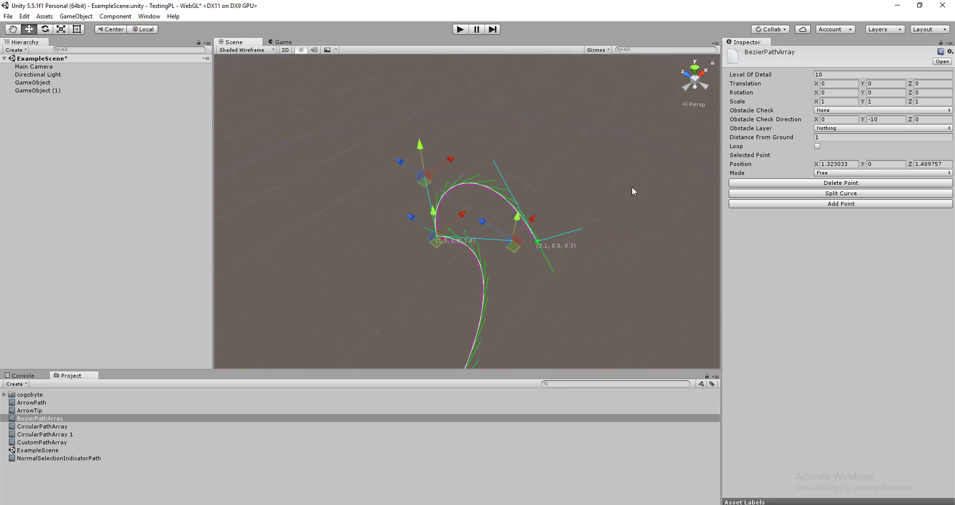
pyautogui.moveTo(631, 187); pyautogui.dragTo(490, 191, button='right')
pyautogui.moveTo(491, 190); pyautogui.dragTo(463, 165, button='middle')
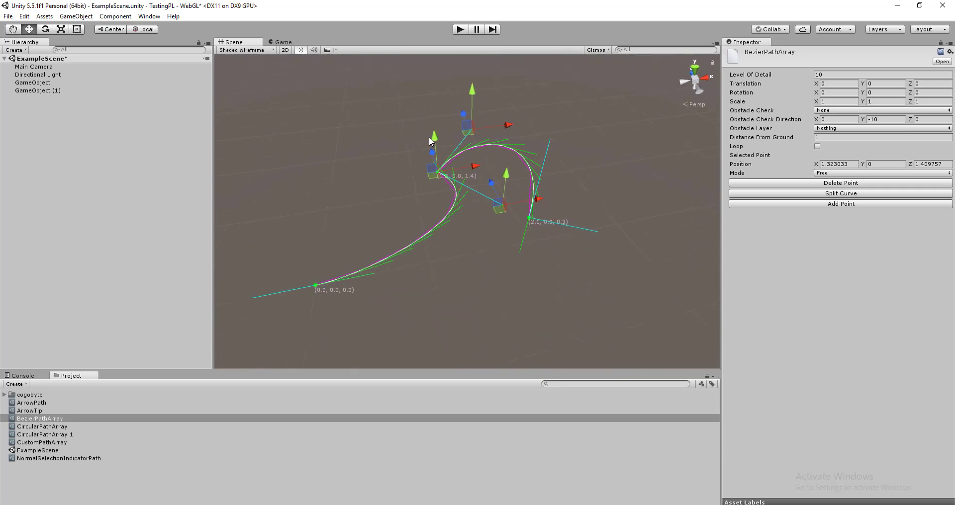
pyautogui.moveTo(428, 137); pyautogui.dragTo(430, 87)
# - Split the curve after the raised Bezier point and reposition both handles of the inserted point
pyautogui.moveTo(632, 139); pyautogui.dragTo(622, 164, button='middle')
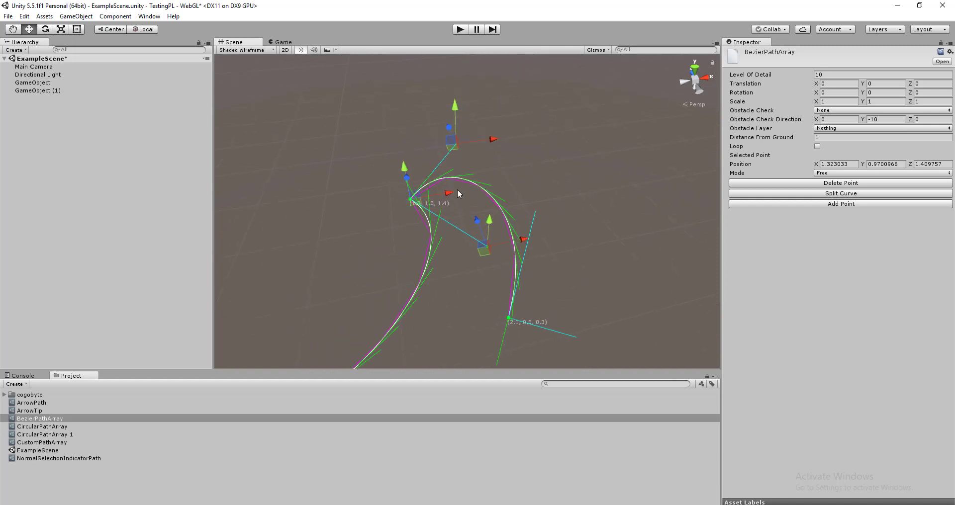
pyautogui.moveTo(596, 251); pyautogui.dragTo(598, 230, button='middle')
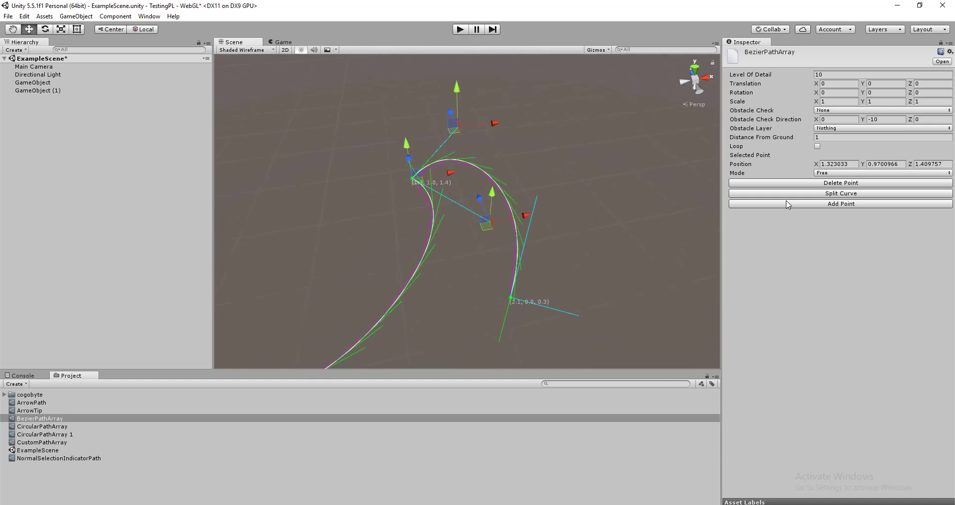
pyautogui.click(801, 193)
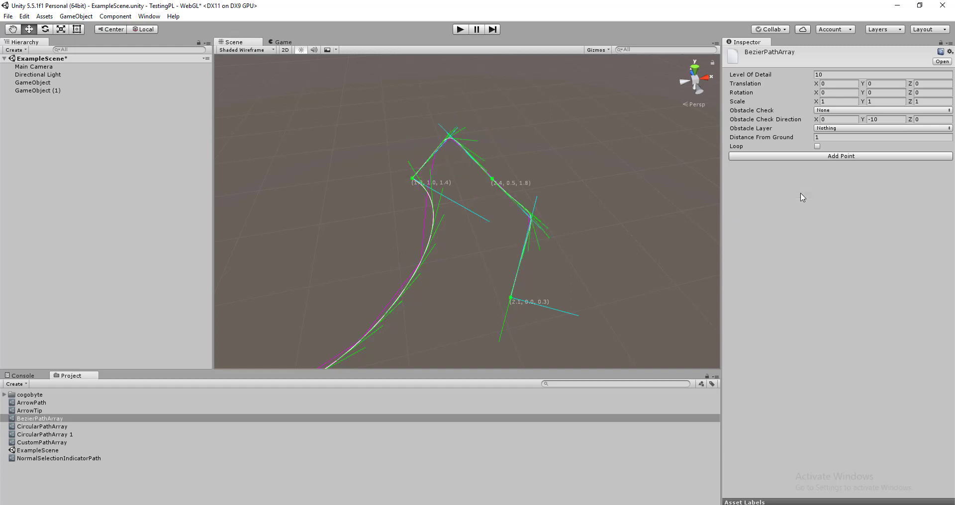
pyautogui.click(492, 183)
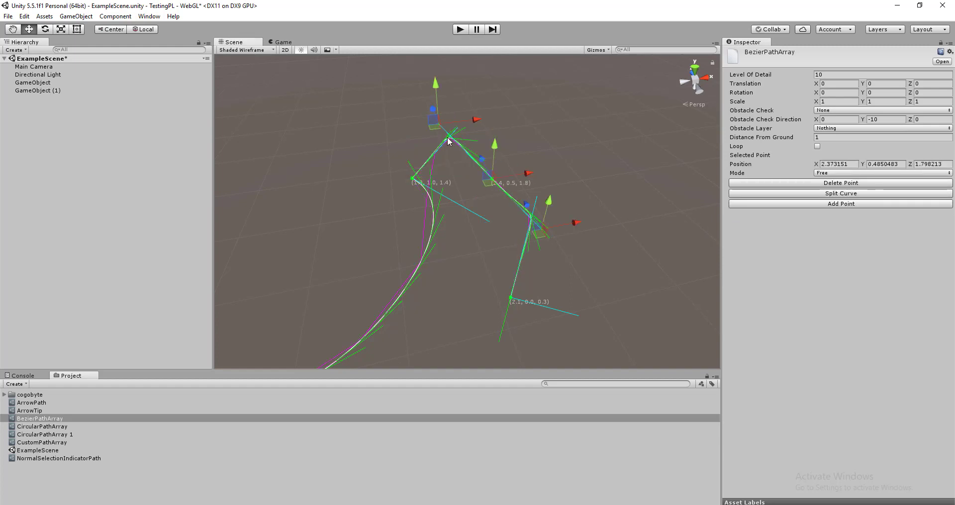
pyautogui.moveTo(437, 128); pyautogui.dragTo(528, 104)
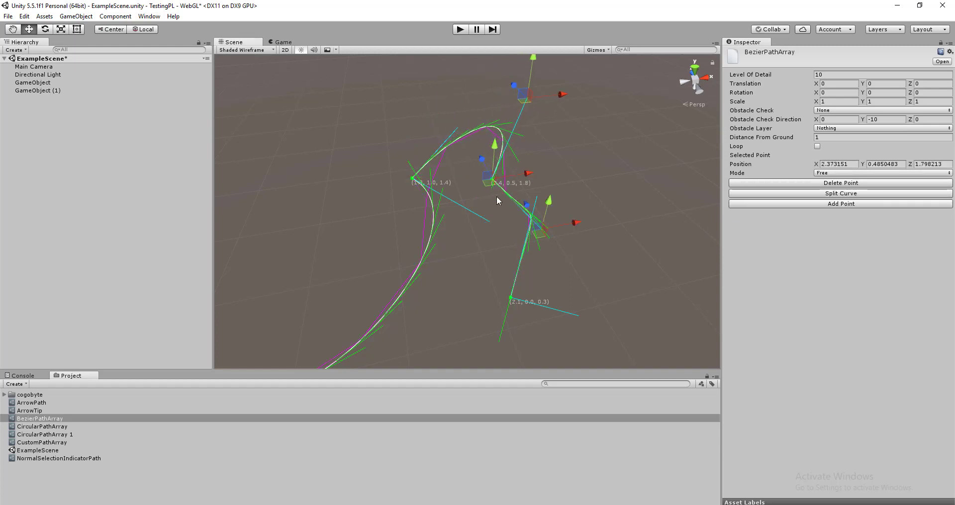
pyautogui.moveTo(546, 234); pyautogui.dragTo(611, 163)
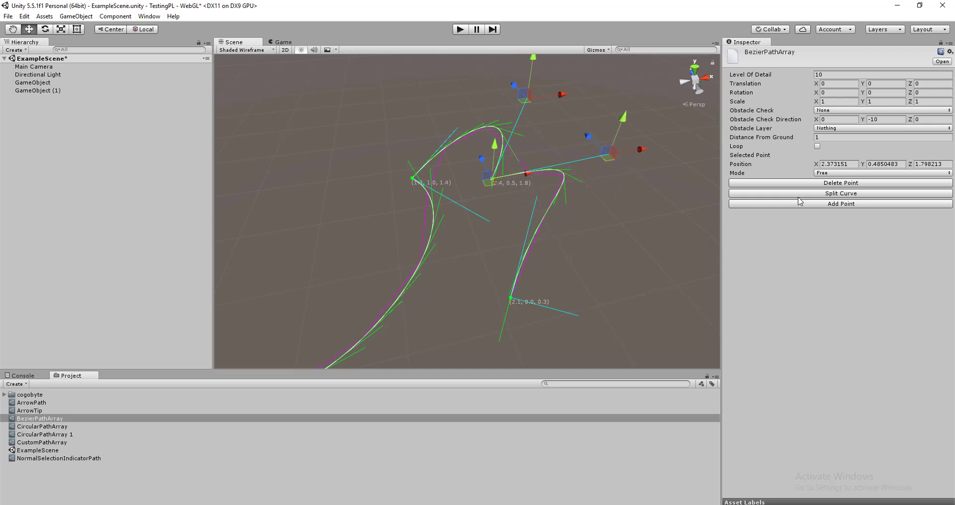
# - Switch the inserted point's mode to Aligned and on to Mirrored, and pull its mirrored handles closer to the point
pyautogui.click(844, 174)
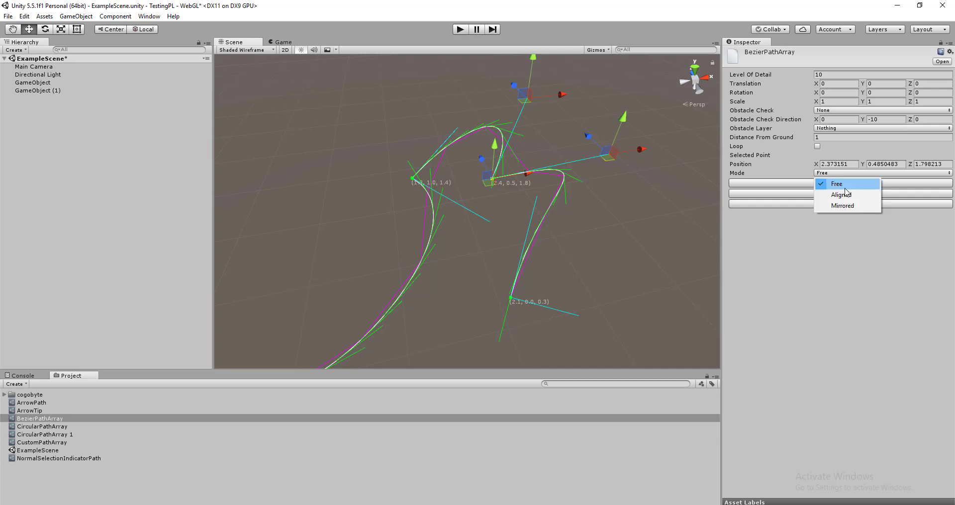
pyautogui.click(842, 195)
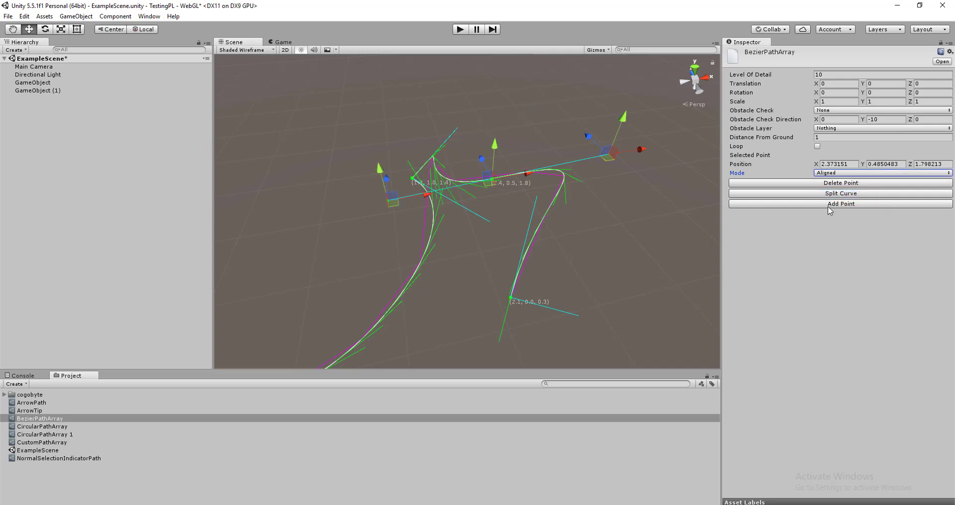
pyautogui.click(839, 174)
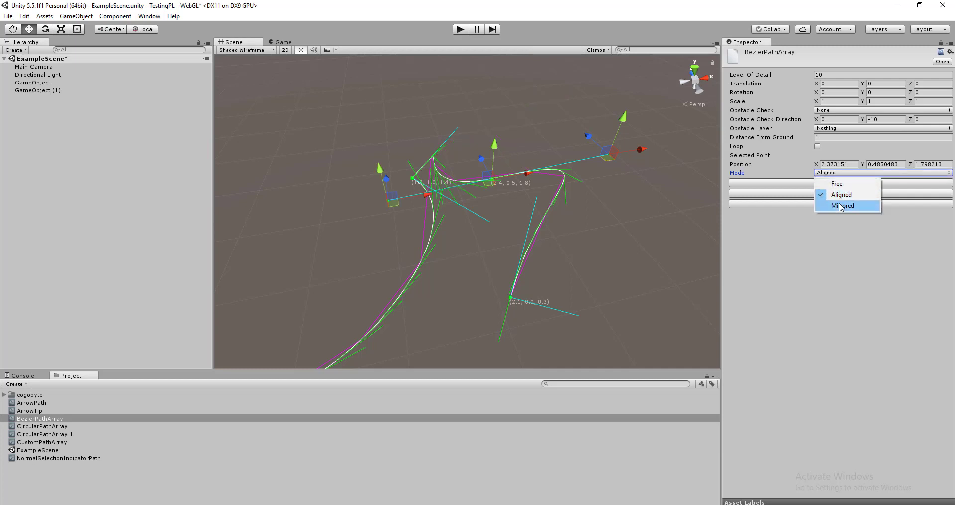
pyautogui.click(842, 205)
pyautogui.scroll(-3, 475, 222)
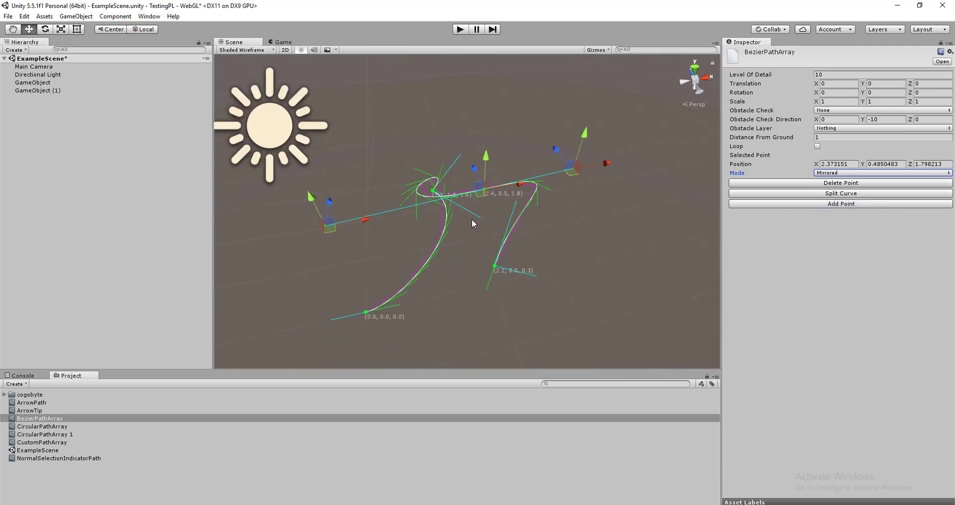
pyautogui.scroll(2, 305, 238)
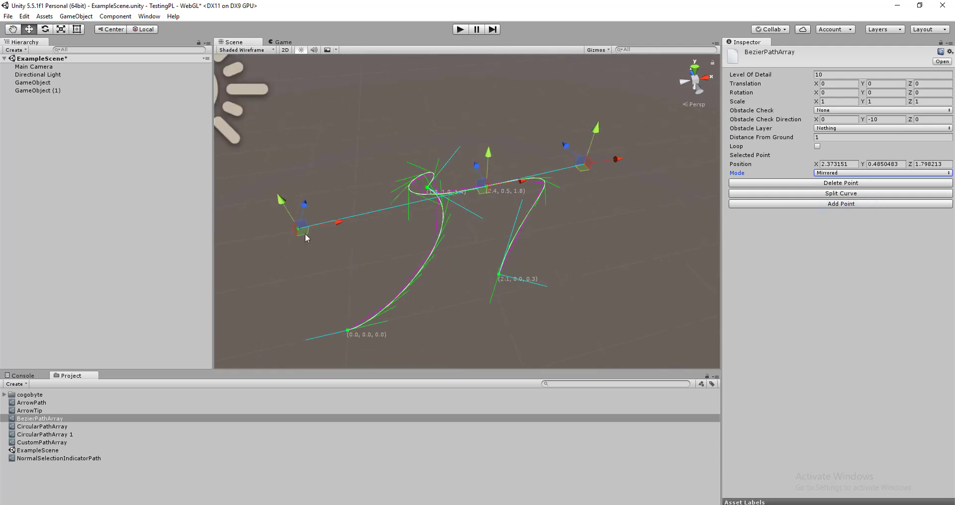
pyautogui.moveTo(306, 237); pyautogui.dragTo(408, 220)
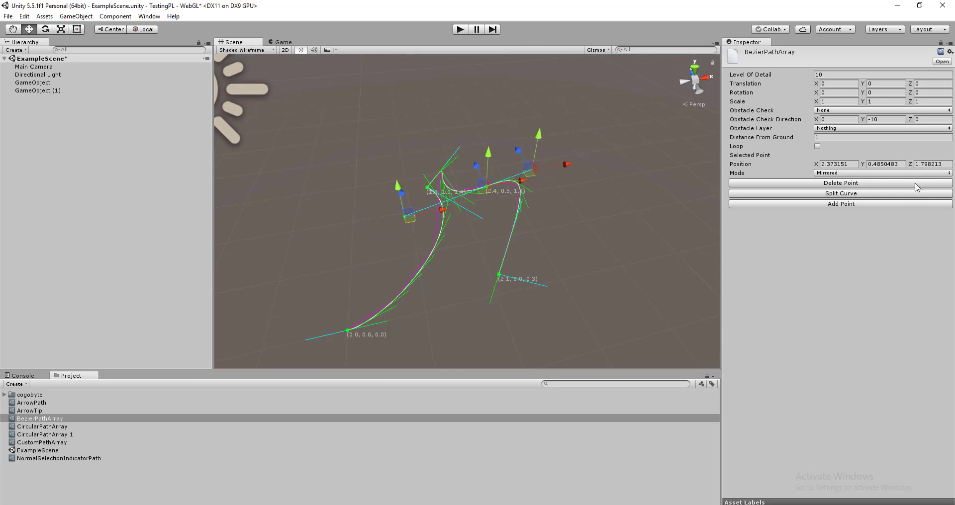
# - Set the inserted point's mode to Aligned and move one of its handles to bend the curve
pyautogui.click(855, 173)
pyautogui.click(838, 194)
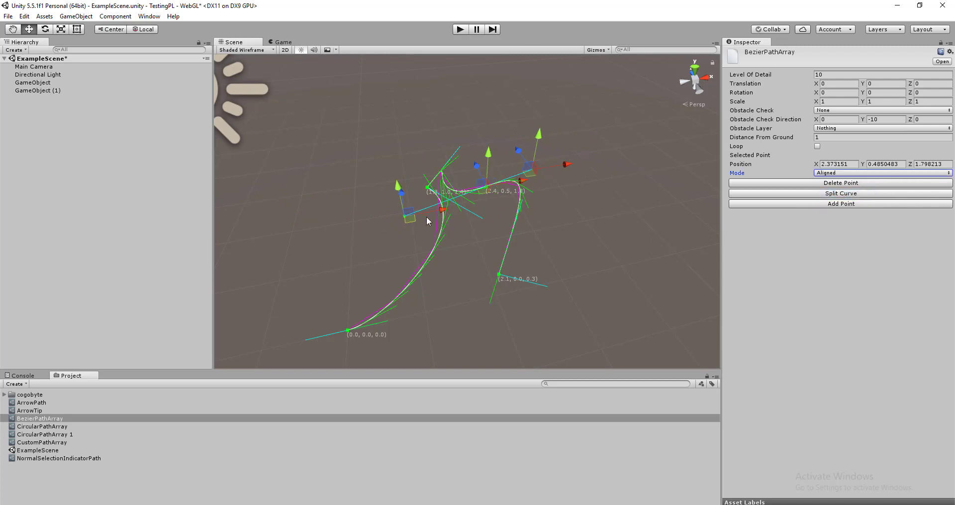
pyautogui.moveTo(407, 221); pyautogui.dragTo(386, 256)
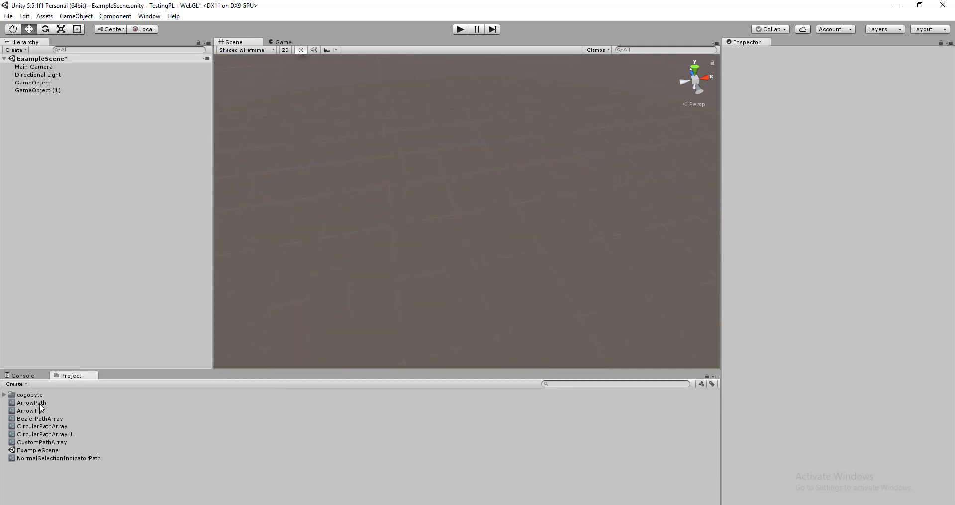
# - Check the ArrowPath asset's settings and create a PrimitiveList asset from the Cogobyte ProceduralLibrary primitives with its default name
pyautogui.click(31, 403)
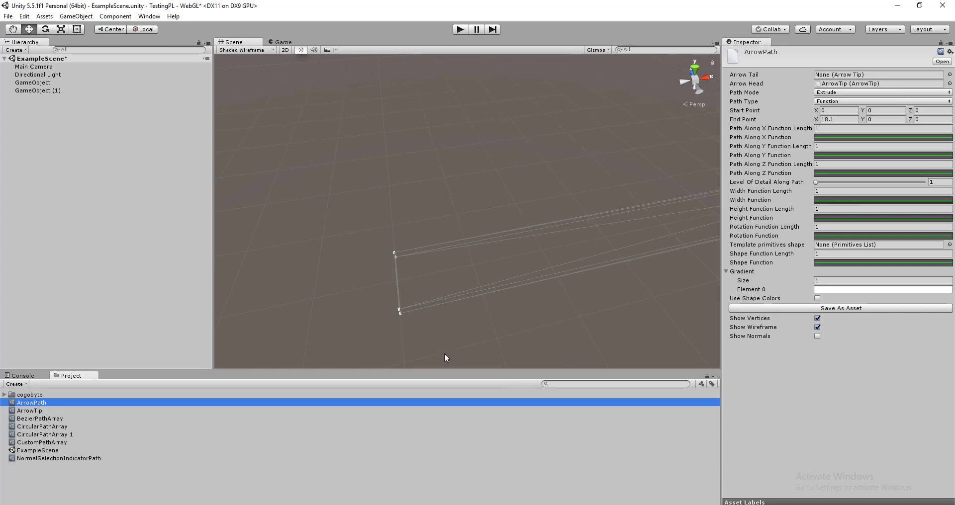
pyautogui.click(49, 478)
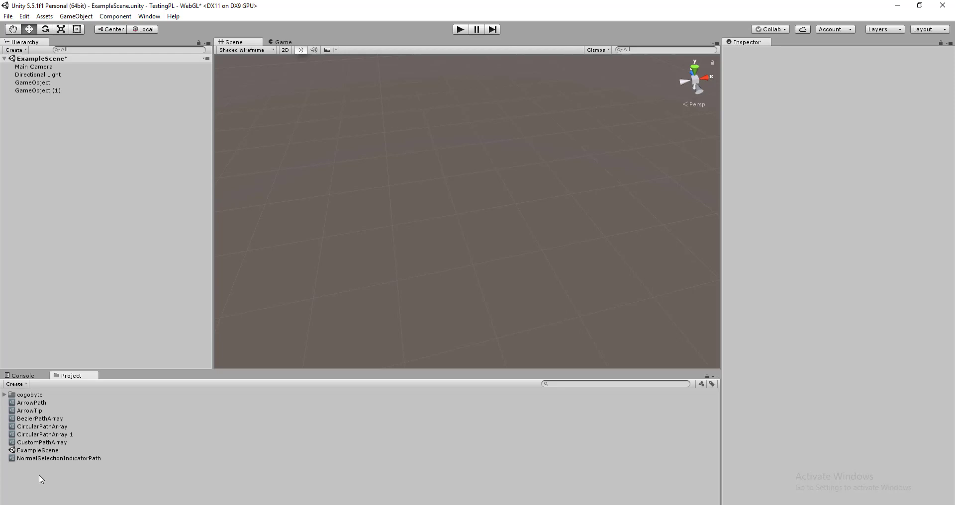
pyautogui.rightClick(41, 479)
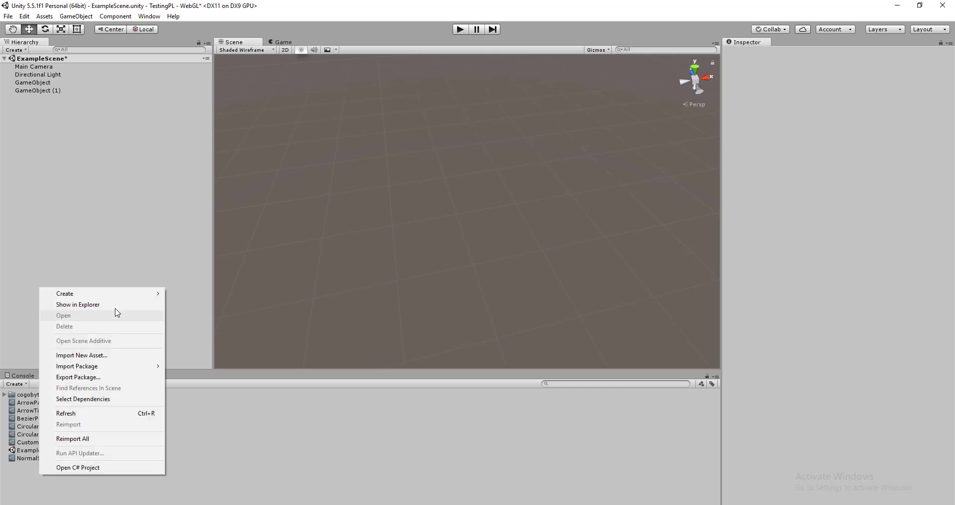
pyautogui.moveTo(119, 296)
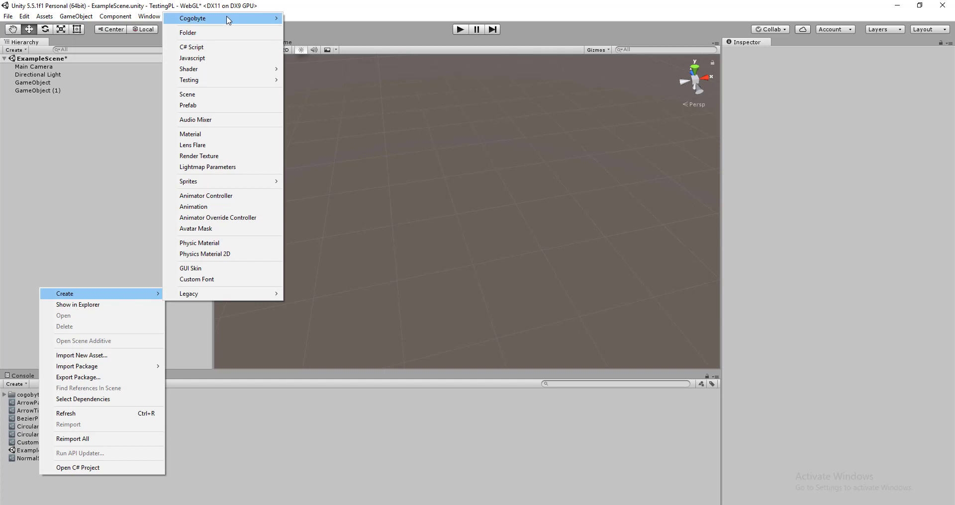
pyautogui.moveTo(224, 19)
pyautogui.moveTo(369, 31)
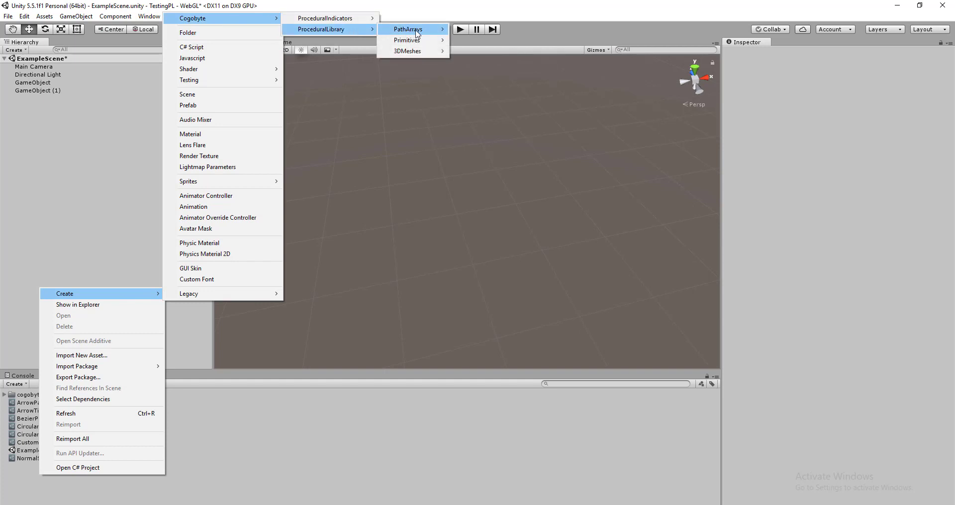
pyautogui.moveTo(421, 41)
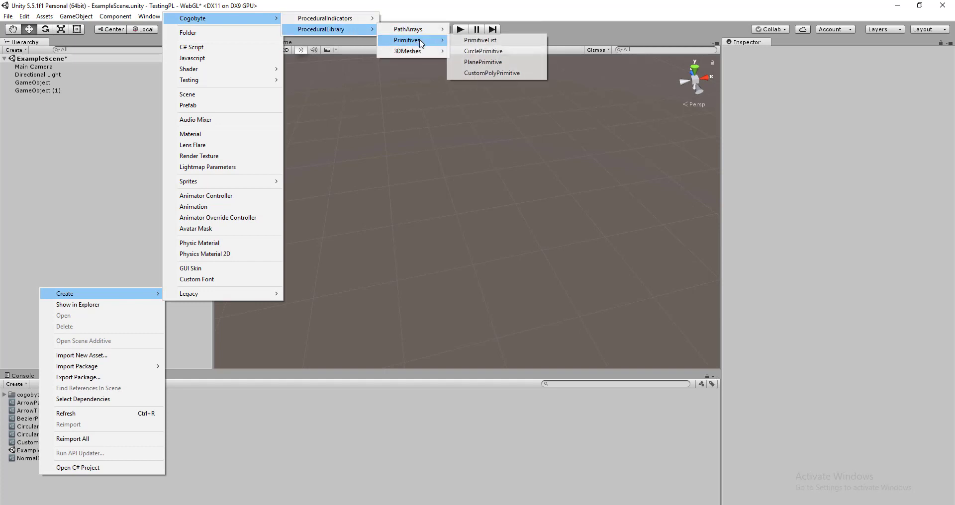
pyautogui.click(468, 41)
pyautogui.click(59, 482)
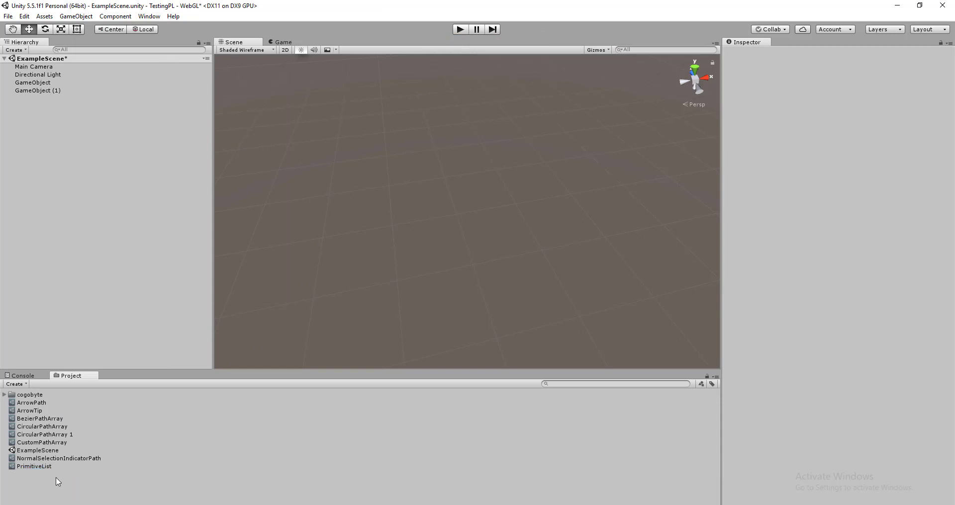
pyautogui.click(44, 467)
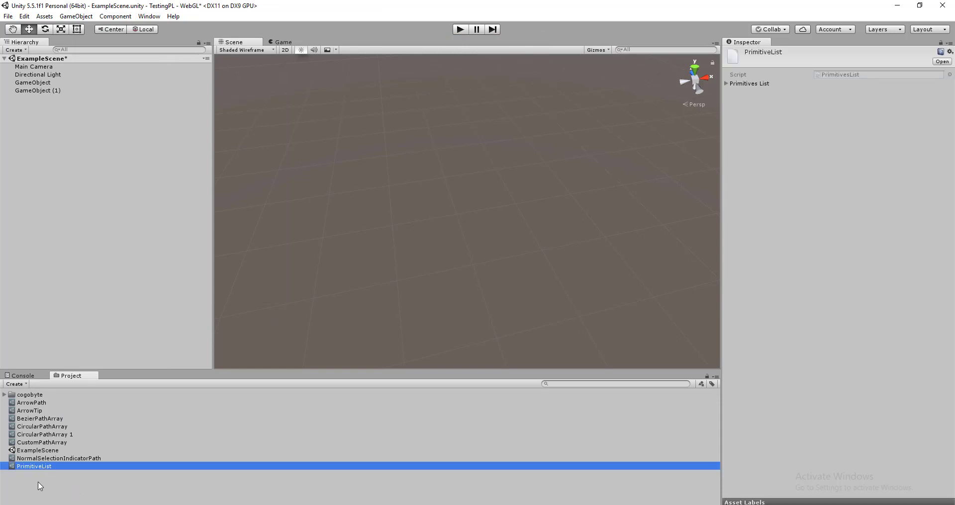
# - Create a CirclePrimitive asset from the Cogobyte ProceduralLibrary primitives
pyautogui.rightClick(40, 485)
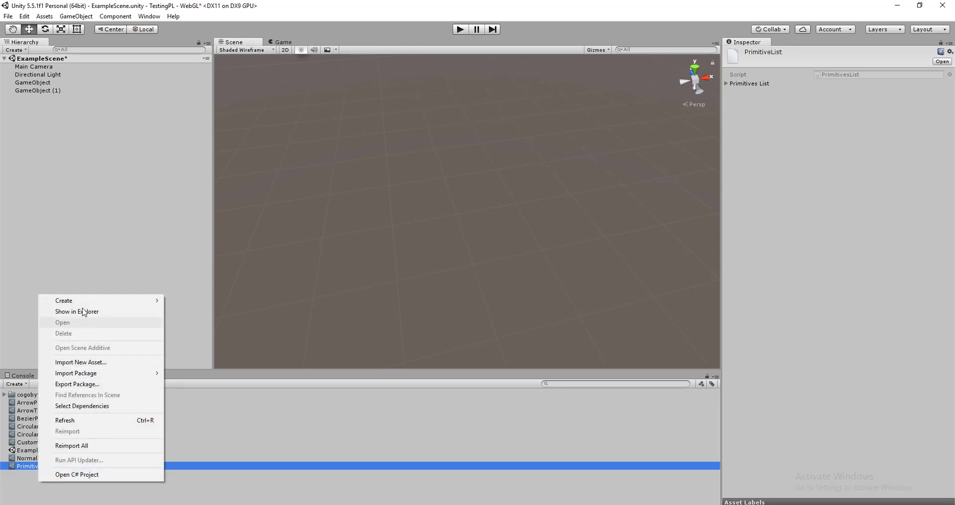
pyautogui.moveTo(149, 301)
pyautogui.moveTo(261, 27)
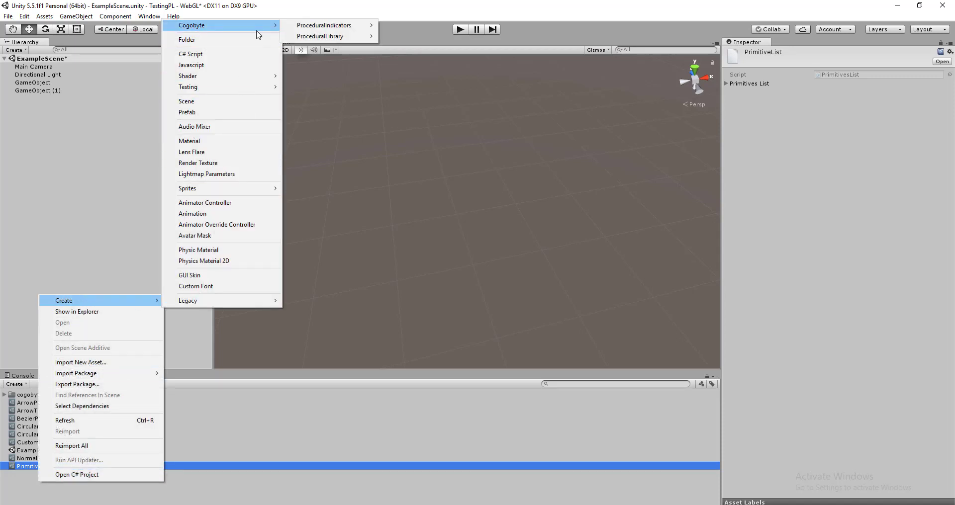
pyautogui.moveTo(332, 30)
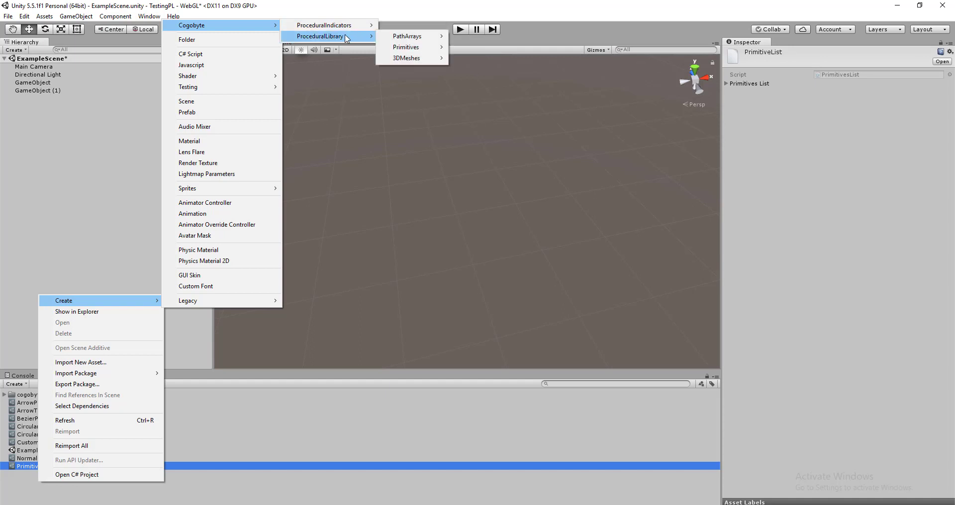
pyautogui.moveTo(412, 50)
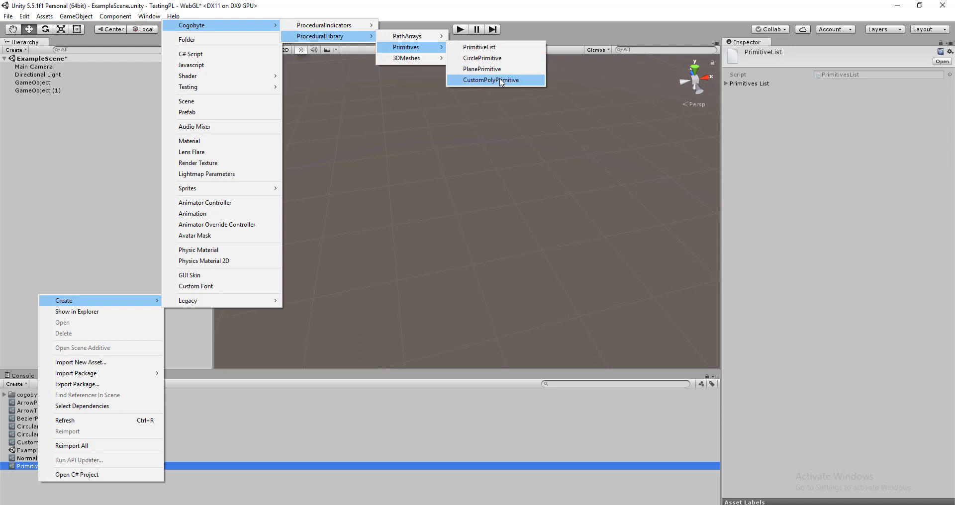
pyautogui.click(493, 58)
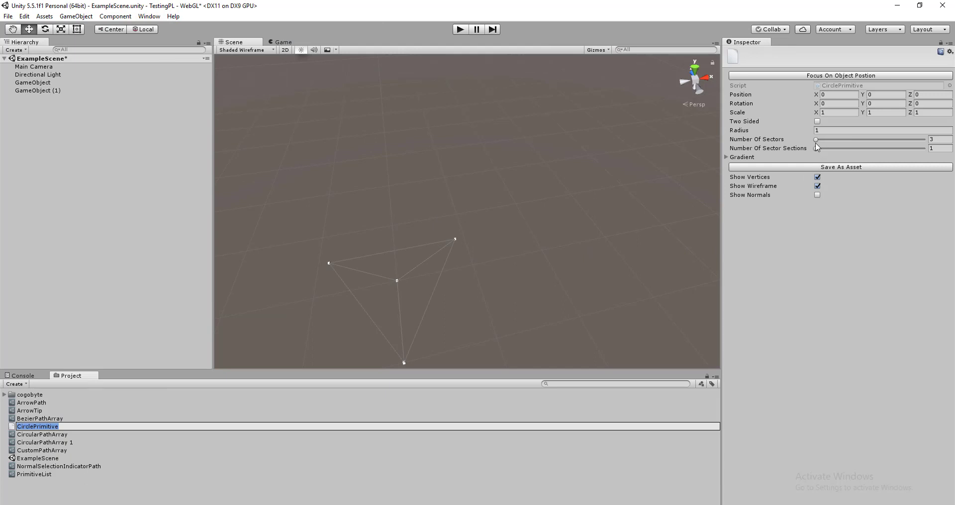
# - Keep the circle primitive's default name and set its number of sectors to 19 and number of sector sections to 4
pyautogui.moveTo(816, 143); pyautogui.dragTo(838, 143)
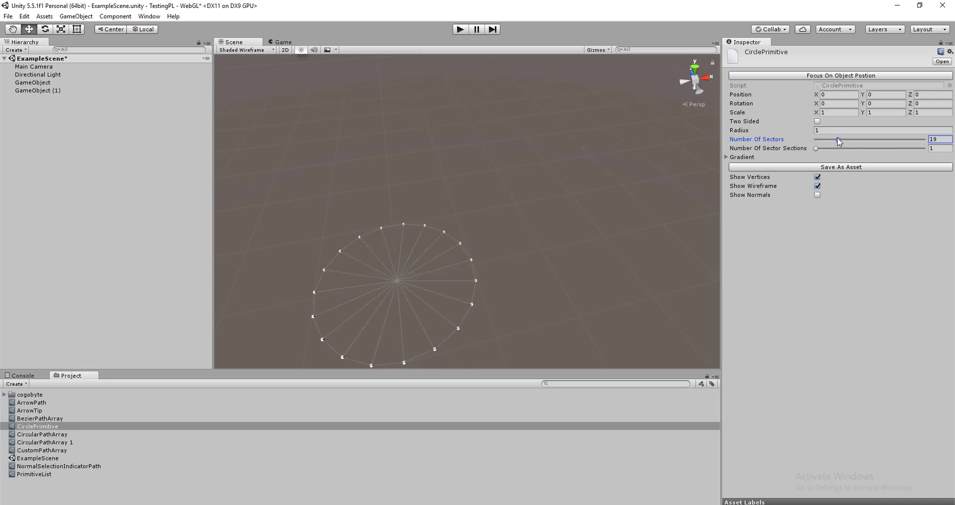
pyautogui.moveTo(615, 254); pyautogui.dragTo(675, 191, button='middle')
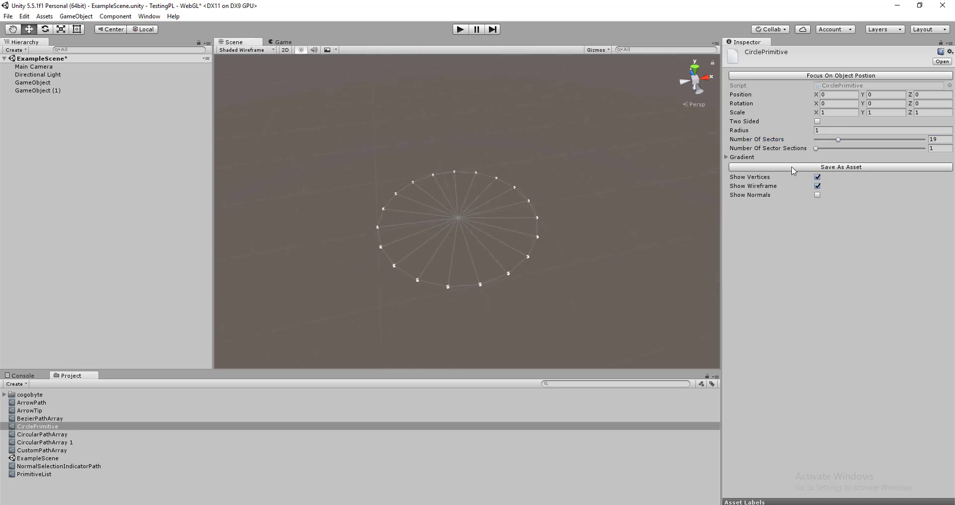
pyautogui.click(815, 150)
pyautogui.moveTo(816, 150); pyautogui.dragTo(820, 149)
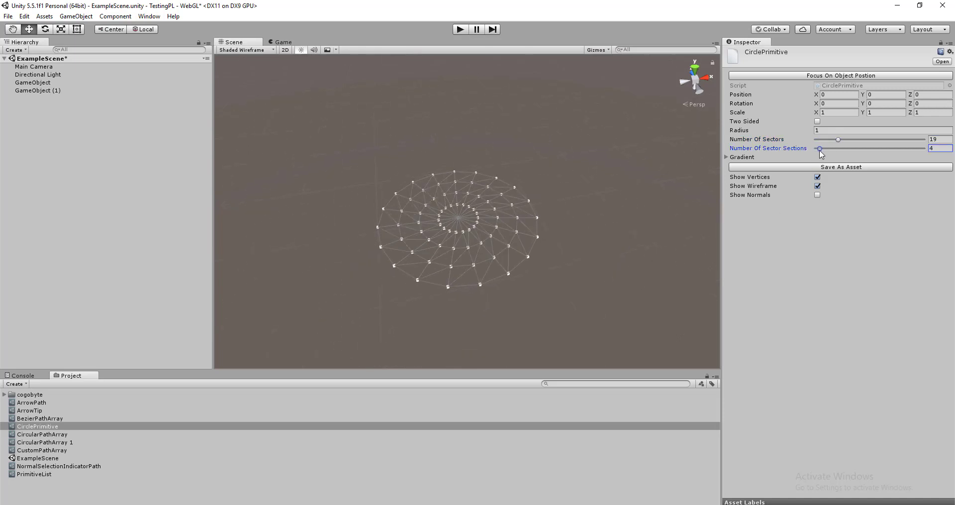
# - Create a PlanePrimitive asset from the Cogobyte ProceduralLibrary primitives and set its sections to 9 by width and 5 by length
pyautogui.click(41, 492)
pyautogui.rightClick(41, 492)
pyautogui.moveTo(89, 310)
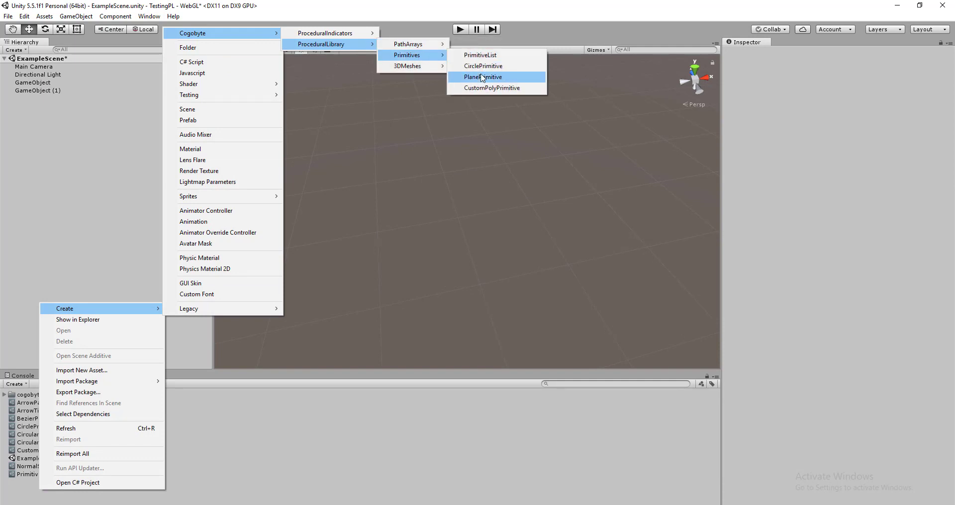
pyautogui.click(482, 77)
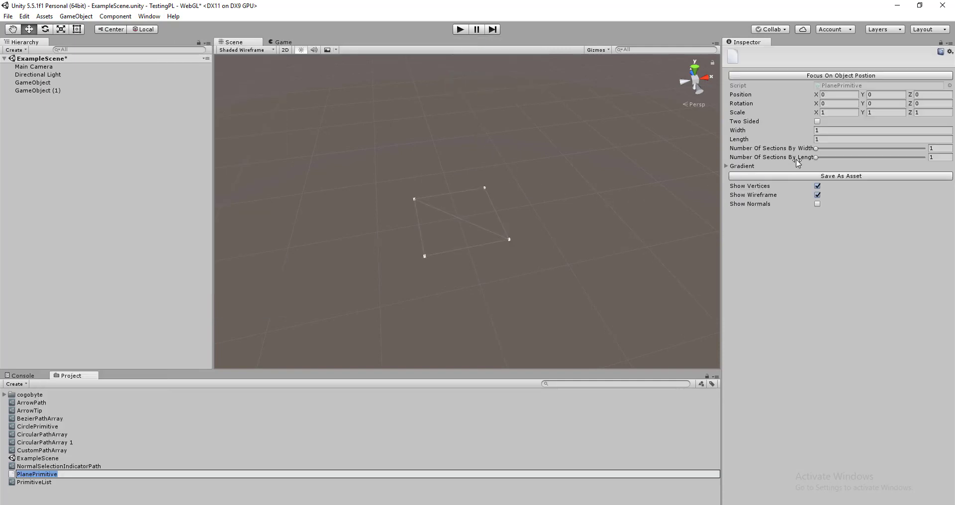
pyautogui.moveTo(817, 150); pyautogui.dragTo(824, 150)
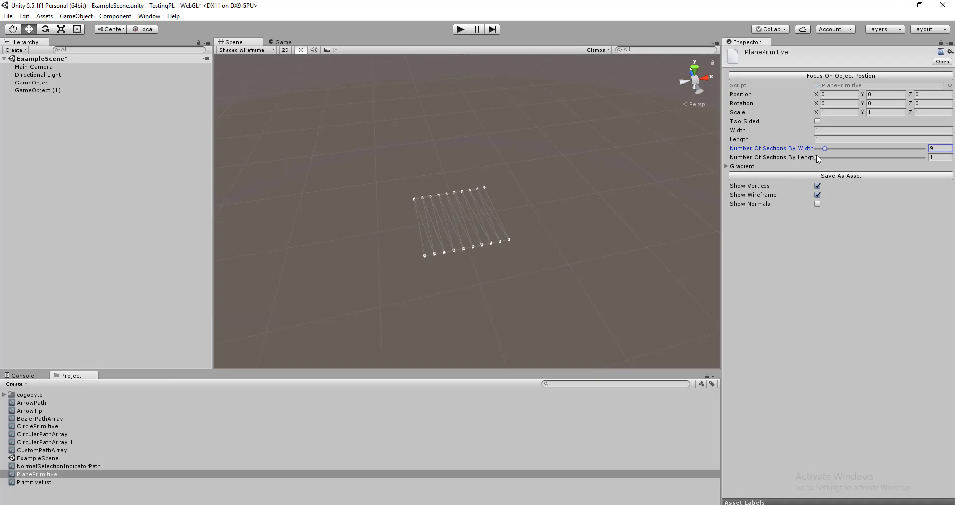
pyautogui.click(817, 160)
pyautogui.moveTo(818, 160); pyautogui.dragTo(821, 161)
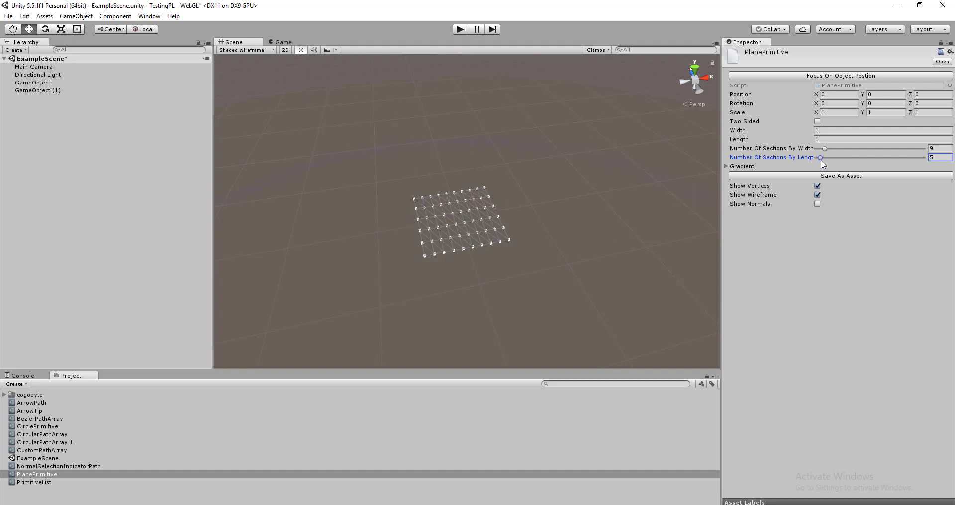
# - Create a CustomPolyPrimitive asset from the Cogobyte ProceduralLibrary primitives and keep its default name
pyautogui.rightClick(39, 495)
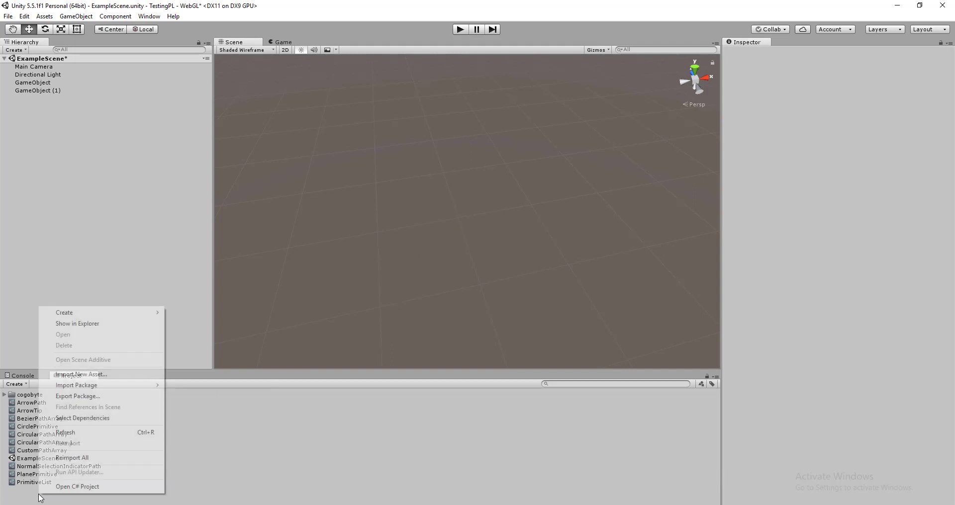
pyautogui.moveTo(89, 317)
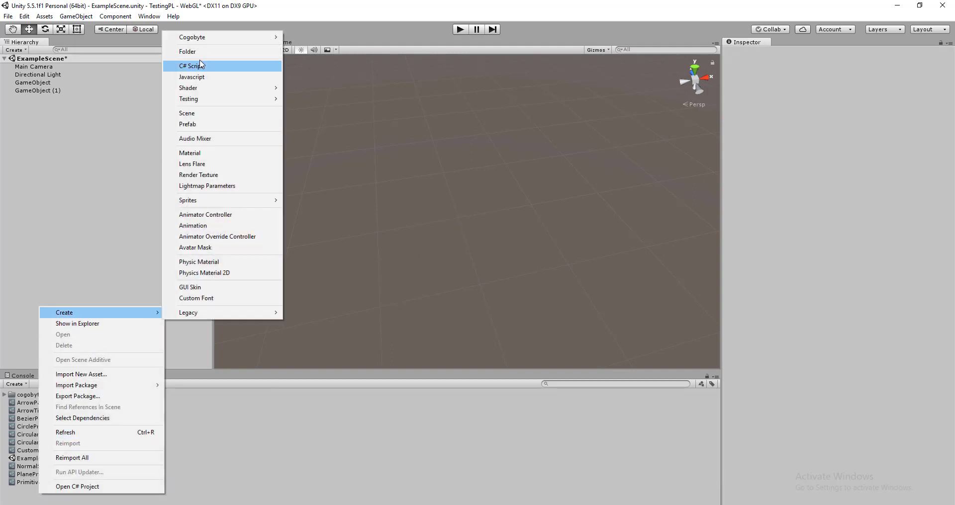
pyautogui.moveTo(271, 42)
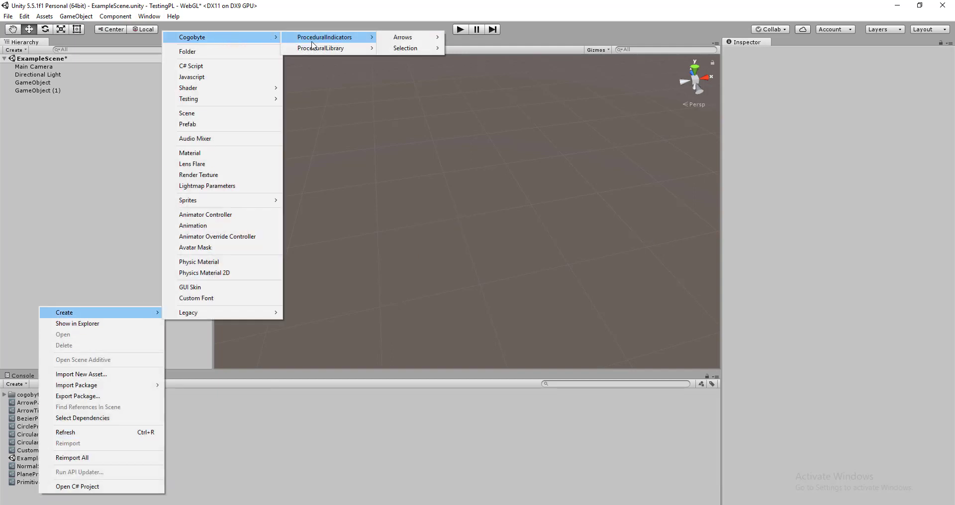
pyautogui.moveTo(334, 48)
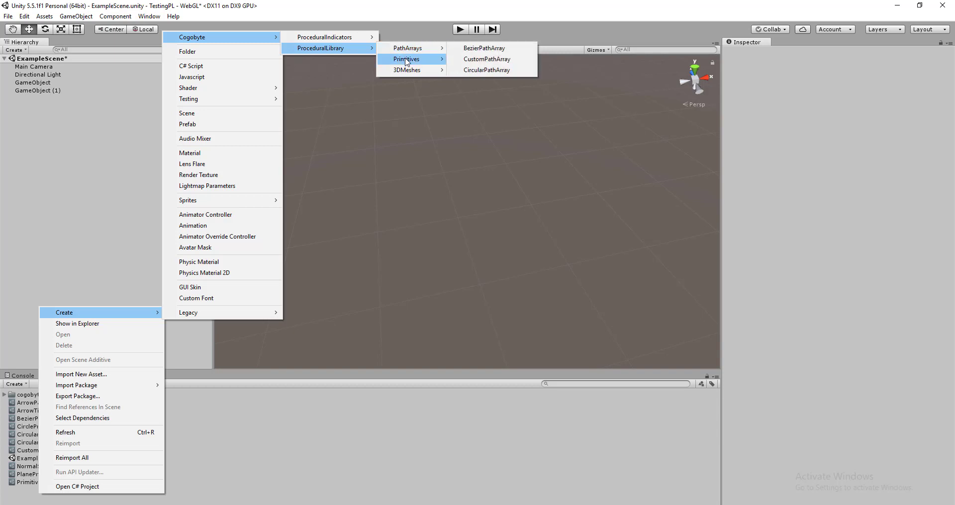
pyautogui.moveTo(408, 60)
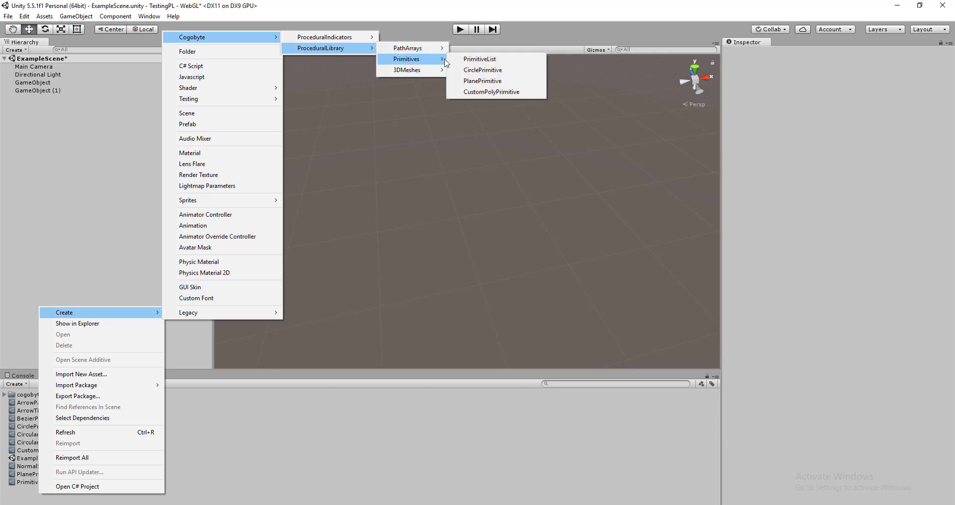
pyautogui.click(485, 92)
pyautogui.scroll(-5, 459, 240)
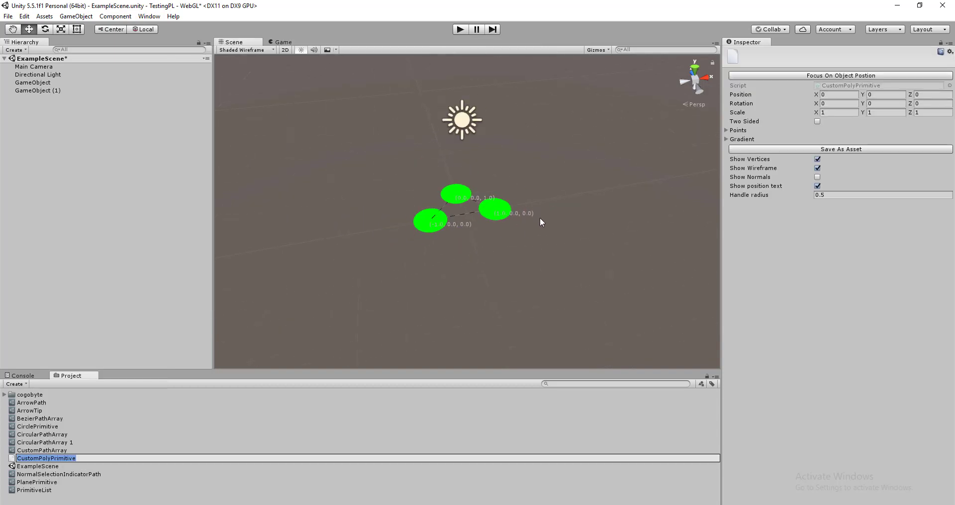
pyautogui.press('Return')
# - Set the custom polygon's handle radius to 0.03 and spread its three corner points outward into a larger triangle
pyautogui.moveTo(452, 166); pyautogui.dragTo(452, 166)
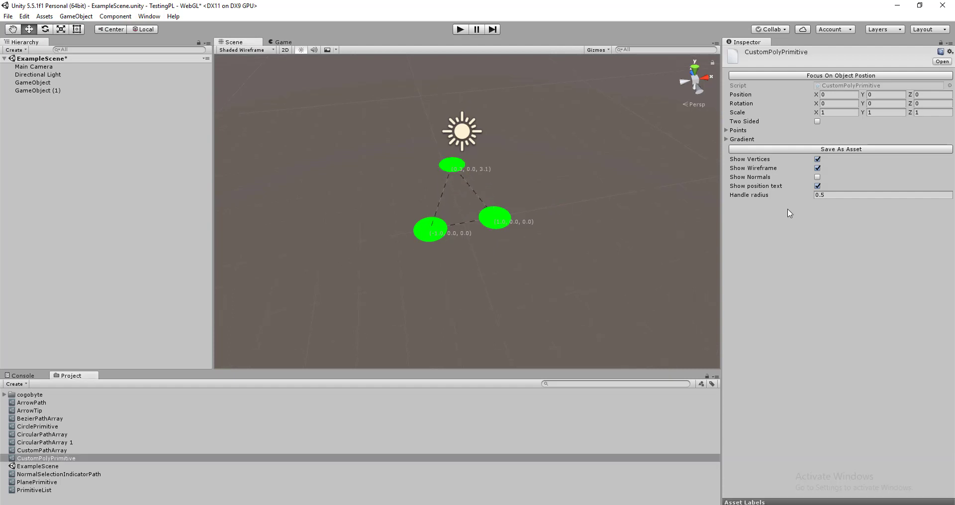
pyautogui.moveTo(765, 197); pyautogui.dragTo(758, 197)
pyautogui.moveTo(495, 219); pyautogui.dragTo(579, 248)
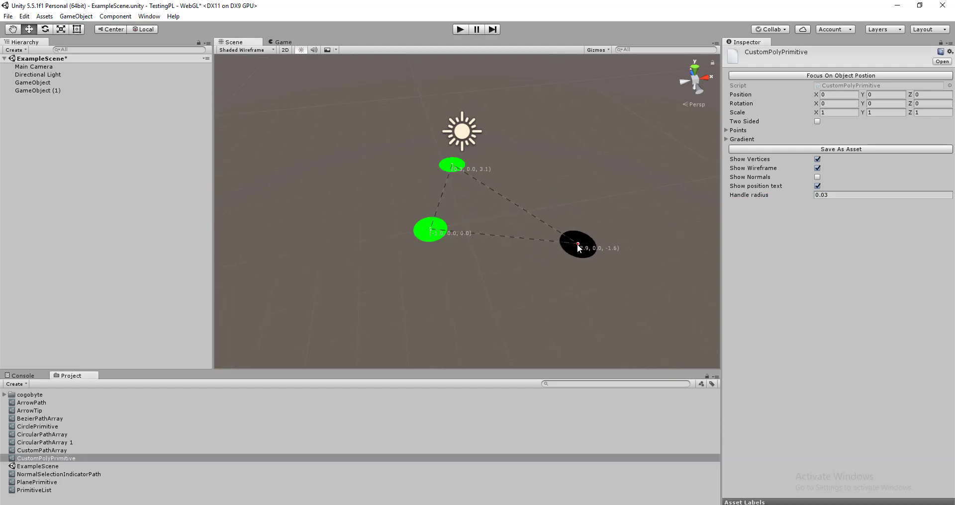
pyautogui.moveTo(419, 240); pyautogui.dragTo(392, 268)
pyautogui.scroll(-5, 392, 267)
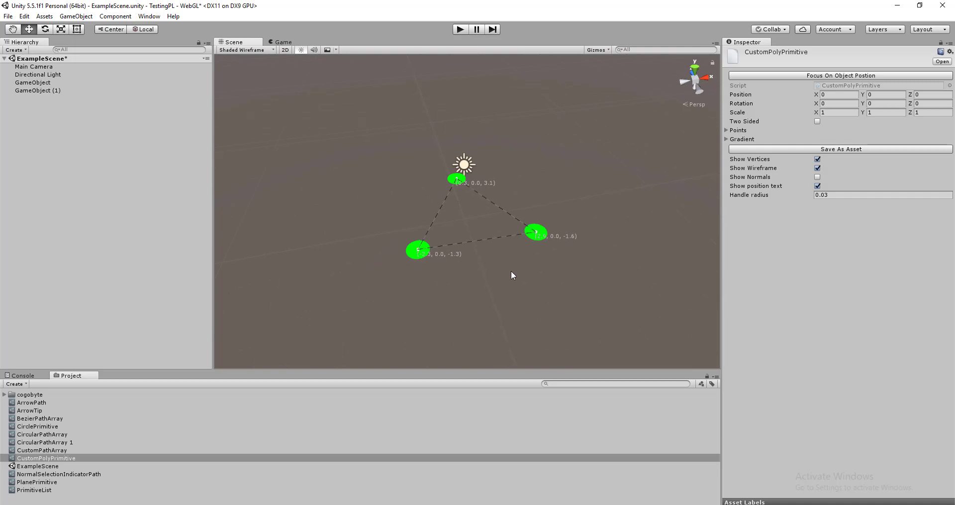
pyautogui.moveTo(511, 270); pyautogui.dragTo(492, 273, button='middle')
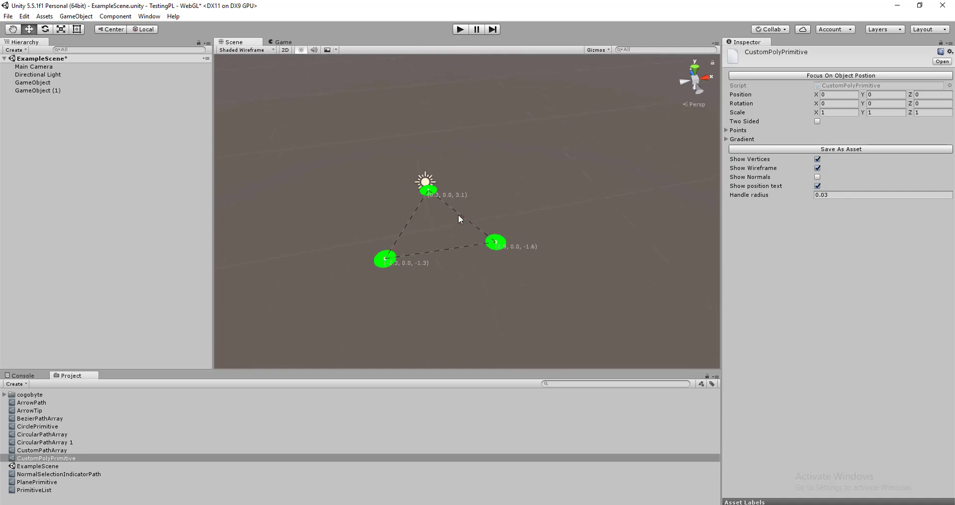
pyautogui.moveTo(385, 259); pyautogui.dragTo(371, 296)
pyautogui.moveTo(518, 259); pyautogui.dragTo(559, 279)
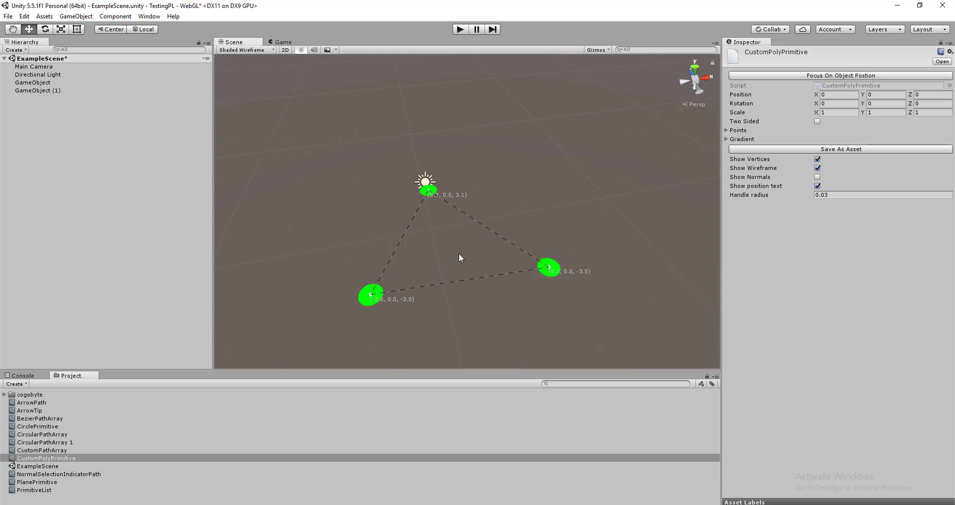
# - Insert a new point on each of the polygon's two side edges, pulling them and the far corner outward to widen the shape
pyautogui.click(485, 225)
pyautogui.moveTo(482, 228); pyautogui.dragTo(566, 165)
pyautogui.moveTo(428, 190); pyautogui.dragTo(366, 155)
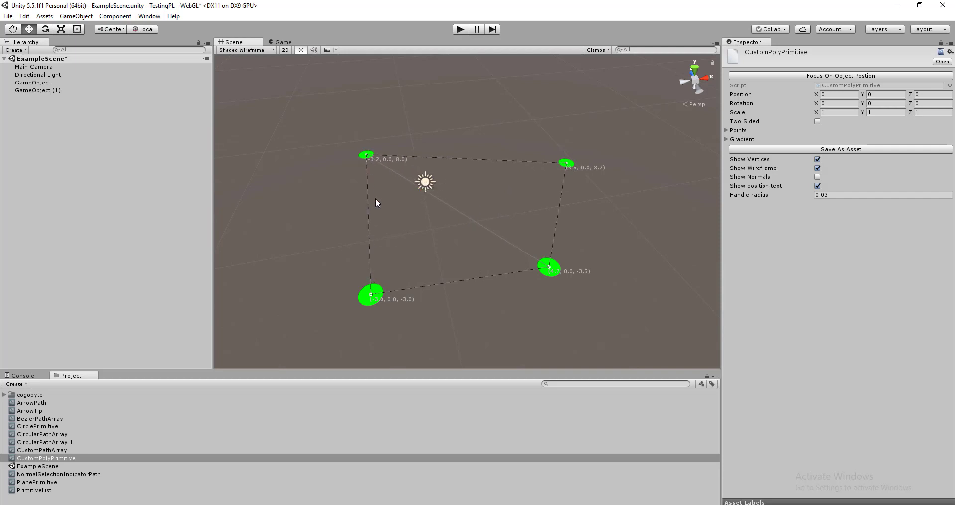
pyautogui.click(369, 218)
pyautogui.moveTo(368, 207); pyautogui.dragTo(272, 184)
# - Fill the PrimitiveList's elements 0, 1 and 2 with PlanePrimitive, CirclePrimitive and CustomPolyPrimitive
pyautogui.click(49, 490)
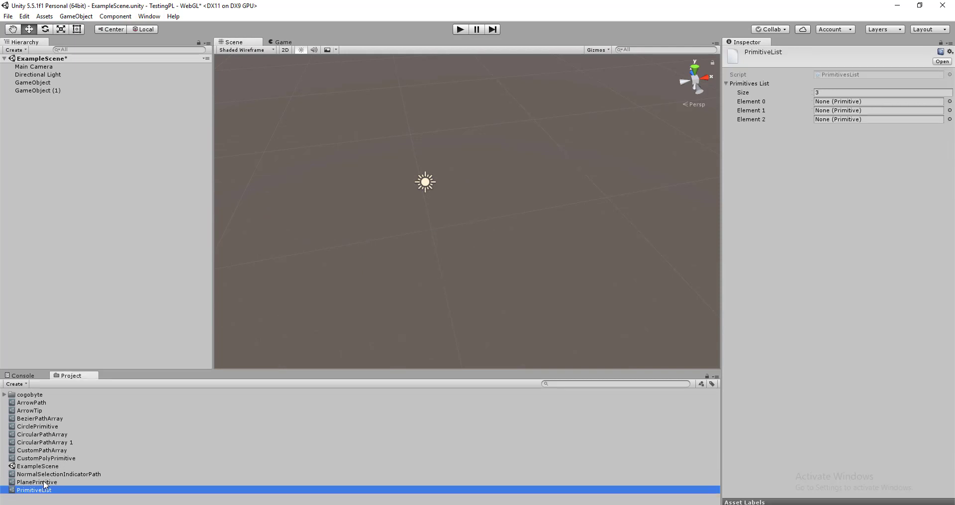
pyautogui.moveTo(45, 484); pyautogui.dragTo(839, 101)
pyautogui.moveTo(40, 427); pyautogui.dragTo(874, 114)
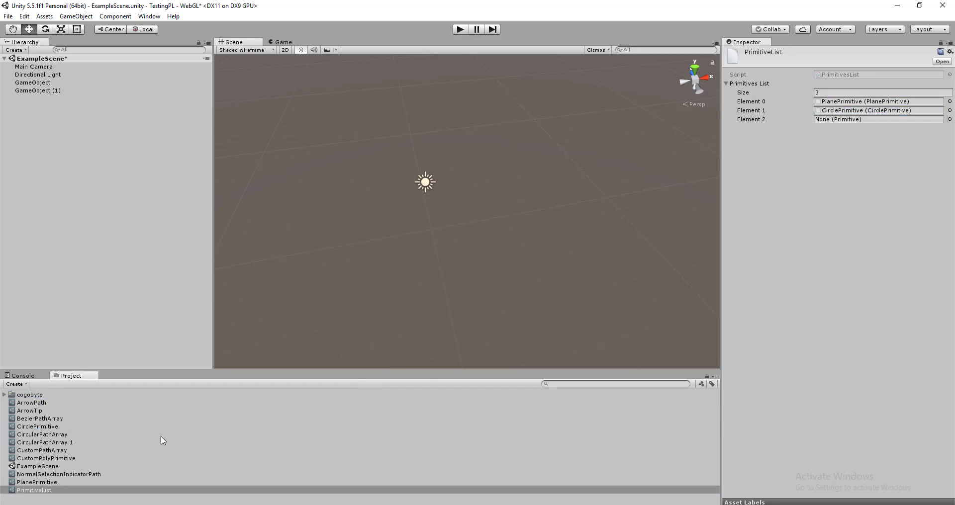
pyautogui.moveTo(68, 460); pyautogui.dragTo(852, 118)
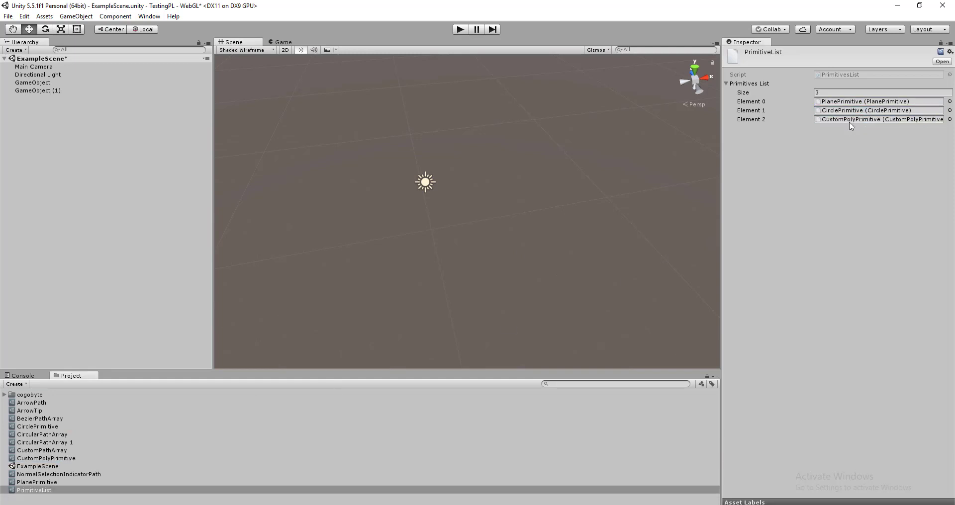
pyautogui.click(431, 295)
# - Create a MeshesList asset from the 3DMeshes group of the Cogobyte ProceduralLibrary
pyautogui.rightClick(46, 503)
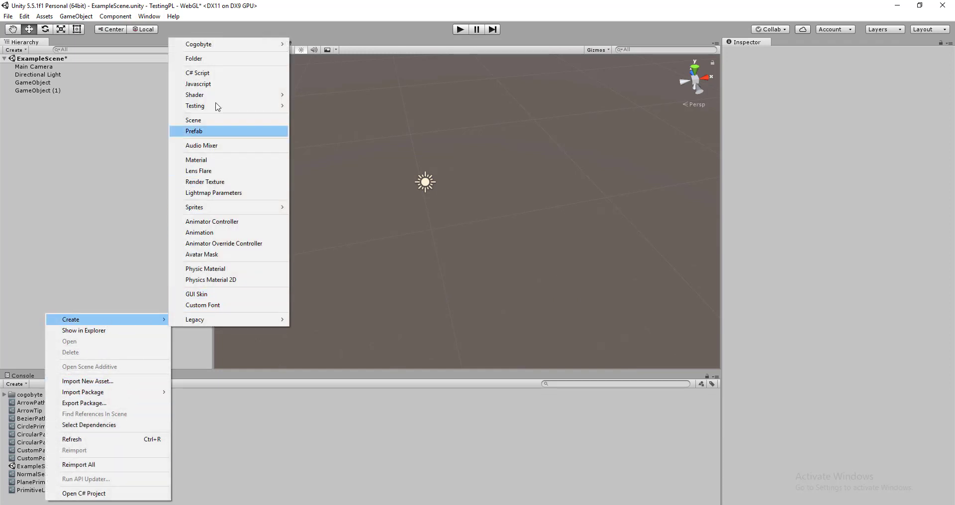
pyautogui.moveTo(219, 45)
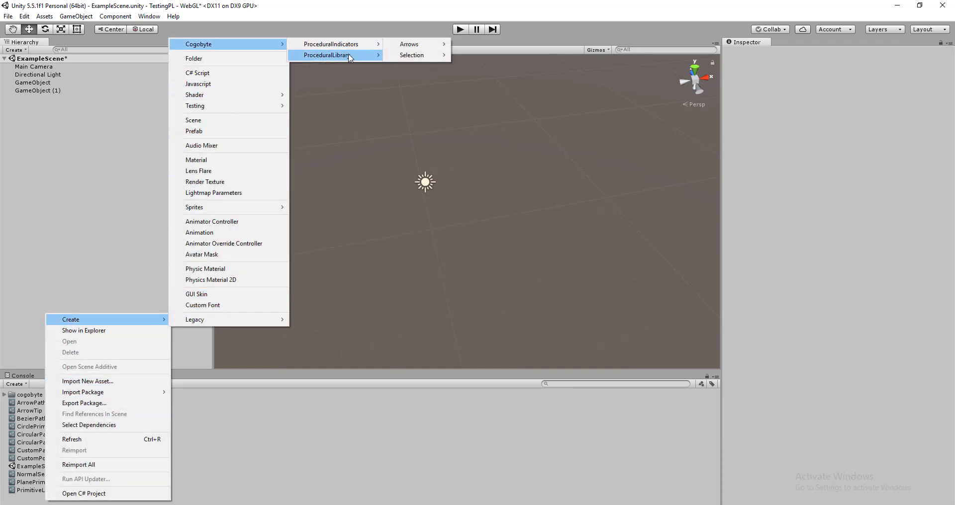
pyautogui.moveTo(351, 56)
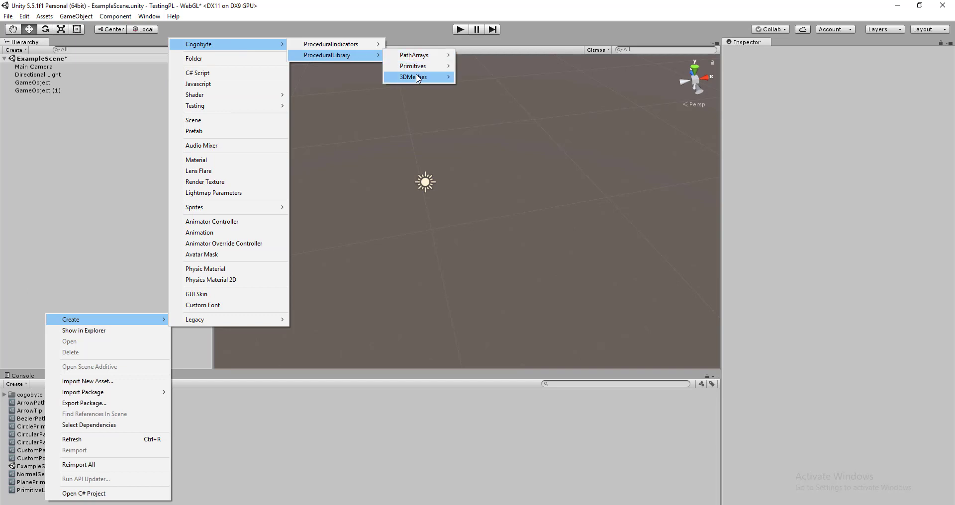
pyautogui.moveTo(418, 81)
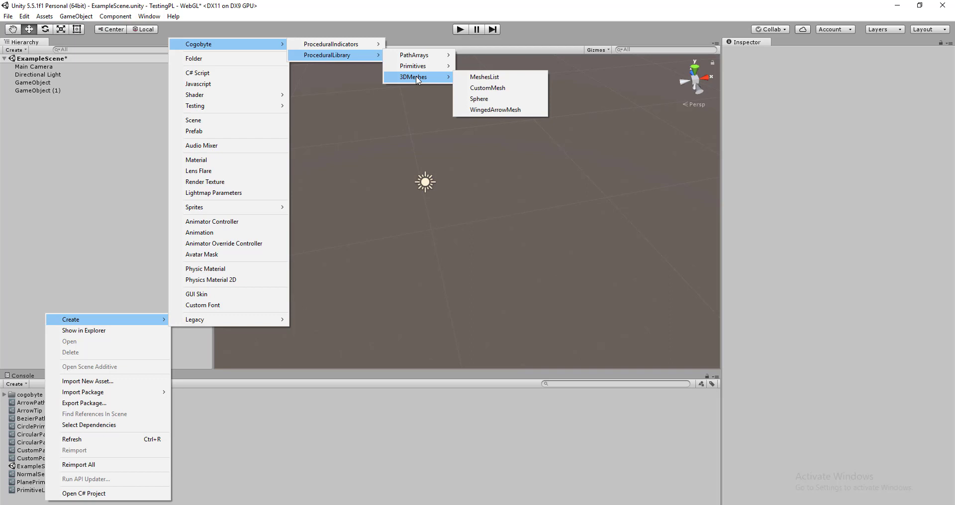
pyautogui.click(491, 77)
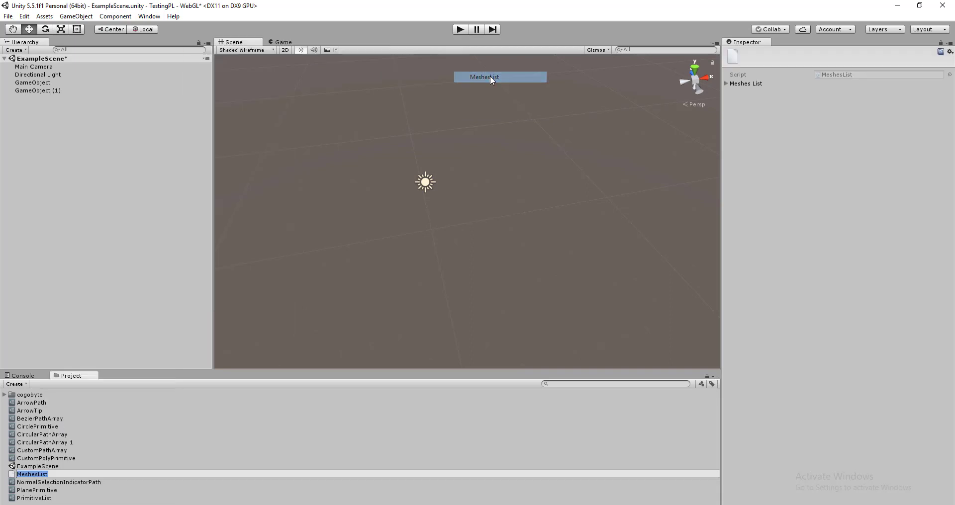
# - Keep the meshes list's default name and set its Meshes List size to 1
pyautogui.click(734, 91)
pyautogui.click(726, 83)
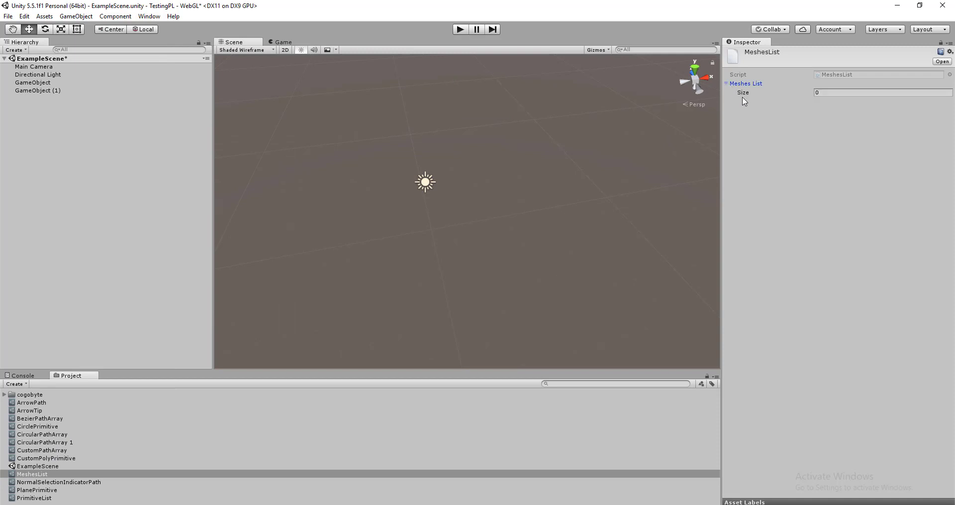
pyautogui.click(825, 93)
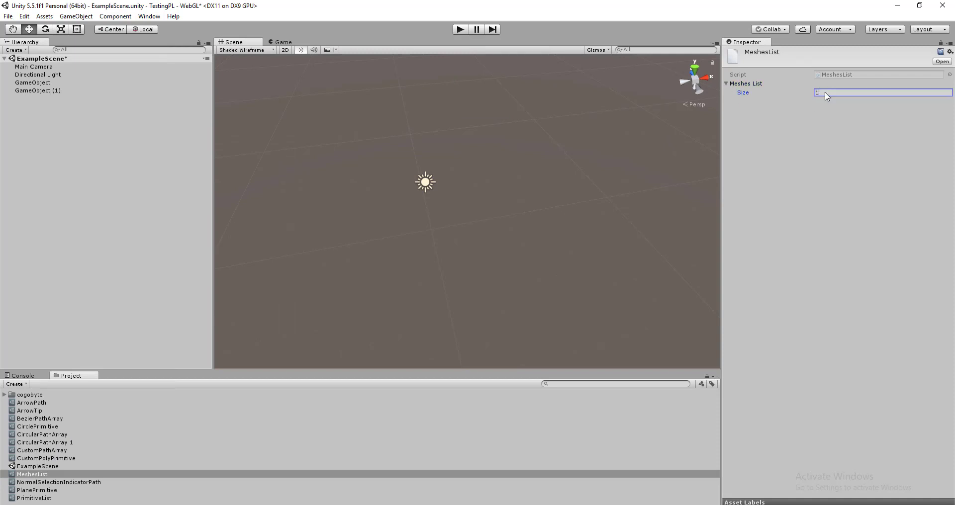
pyautogui.write('1')
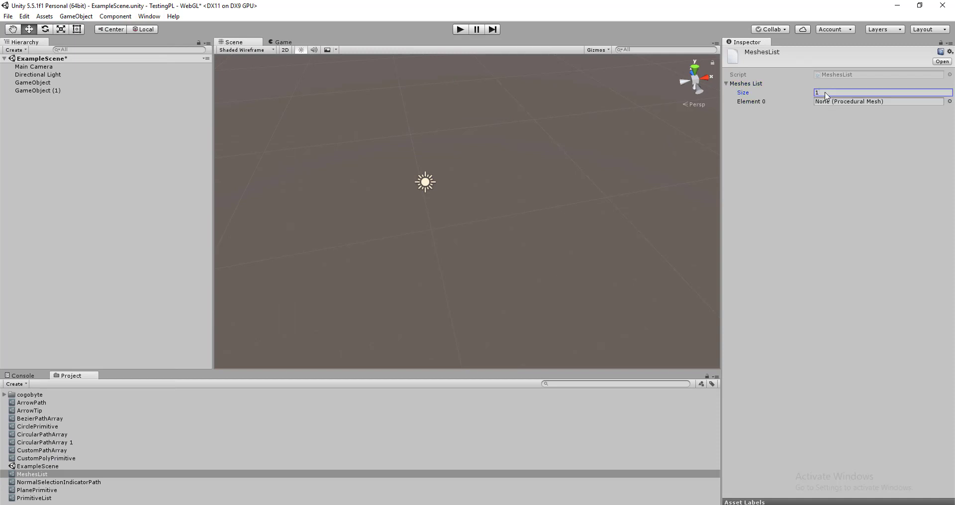
pyautogui.click(789, 177)
# - Create a Sphere asset from the Cogobyte ProceduralLibrary 3D meshes and set its radius to 2.2
pyautogui.rightClick(39, 474)
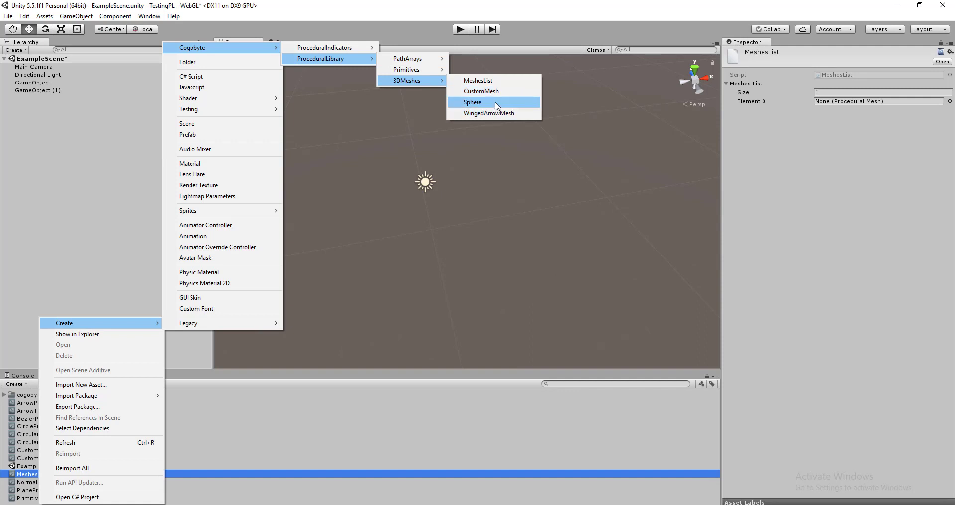
pyautogui.click(495, 104)
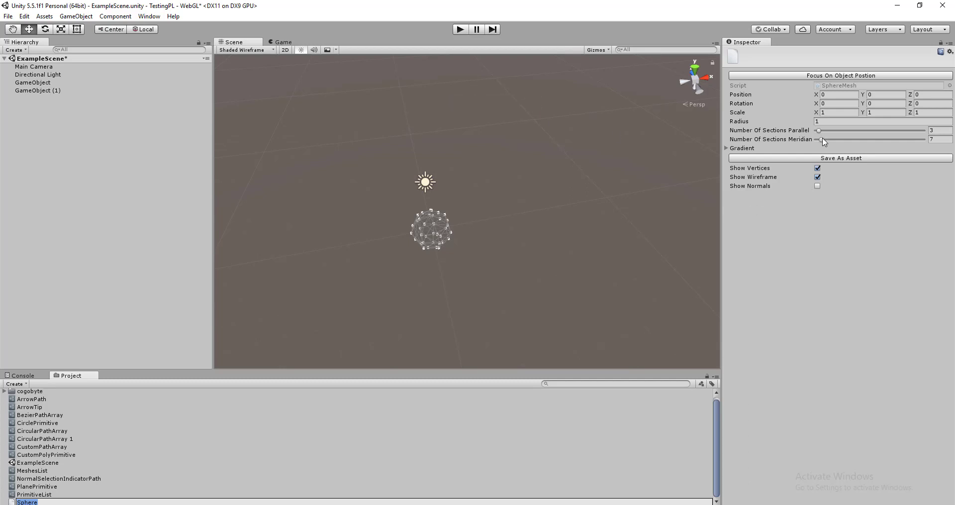
pyautogui.moveTo(761, 126); pyautogui.dragTo(781, 126)
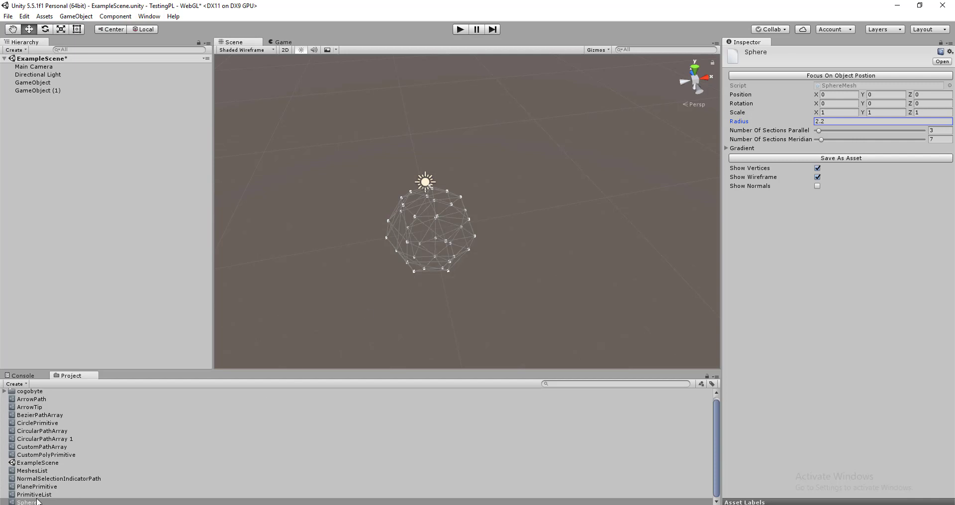
# - Assign the Sphere asset to Element 0 of the MeshesList
pyautogui.click(39, 471)
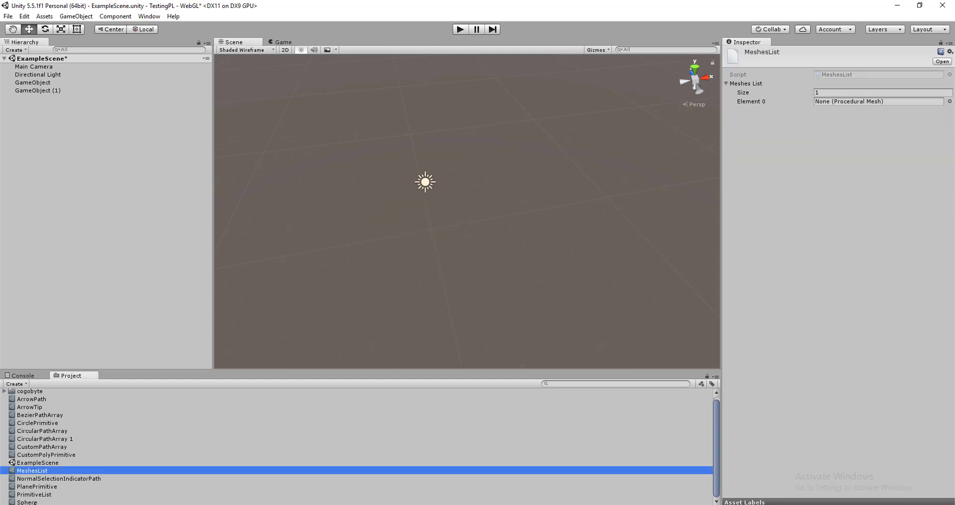
pyautogui.moveTo(31, 502); pyautogui.dragTo(824, 117)
pyautogui.moveTo(836, 109); pyautogui.dragTo(842, 104)
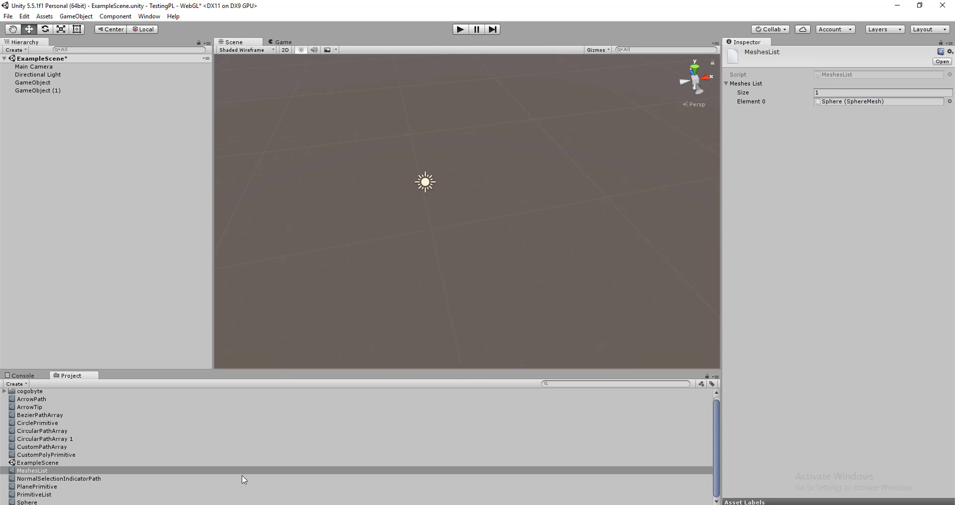
# - Create a WingedArrowMesh asset from the 3DMeshes group of the Cogobyte ProceduralLibrary
pyautogui.click(50, 503)
pyautogui.rightClick(50, 503)
pyautogui.moveTo(120, 320)
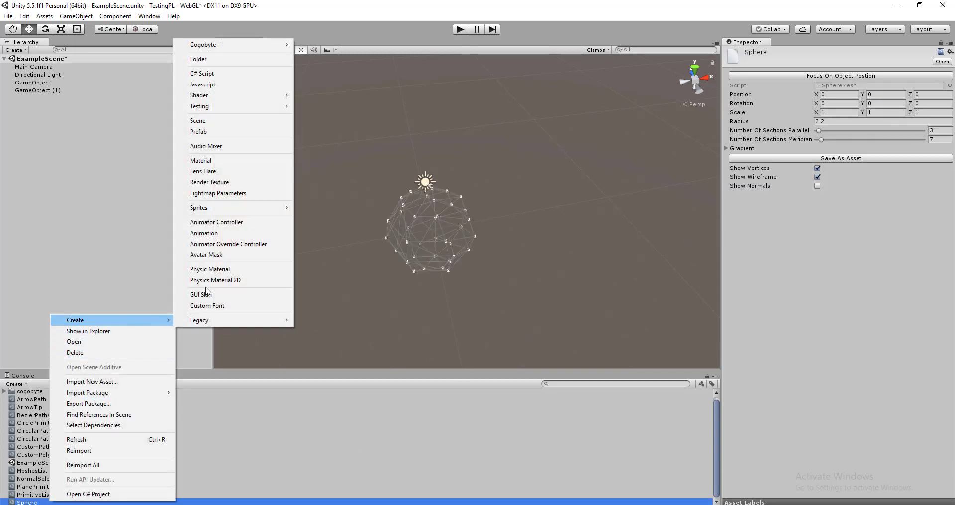
pyautogui.moveTo(234, 44)
pyautogui.moveTo(338, 57)
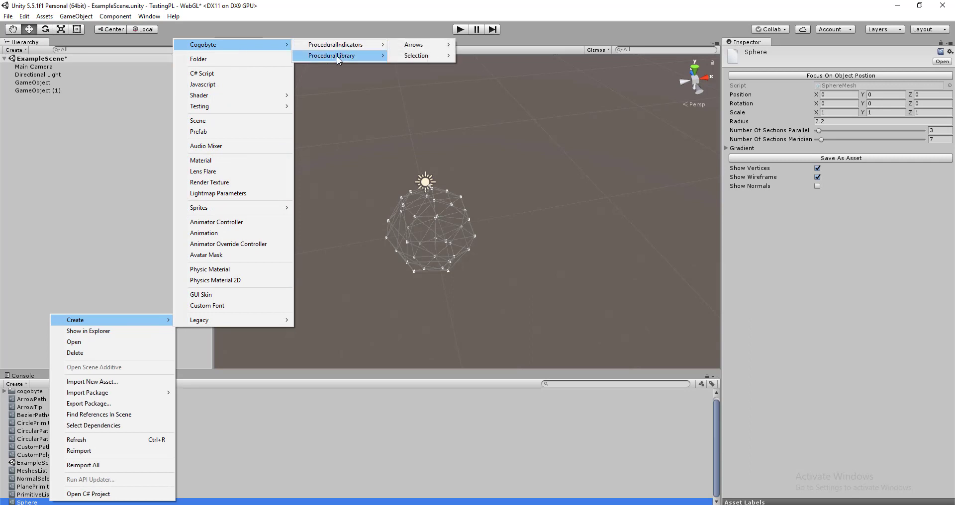
pyautogui.moveTo(415, 59)
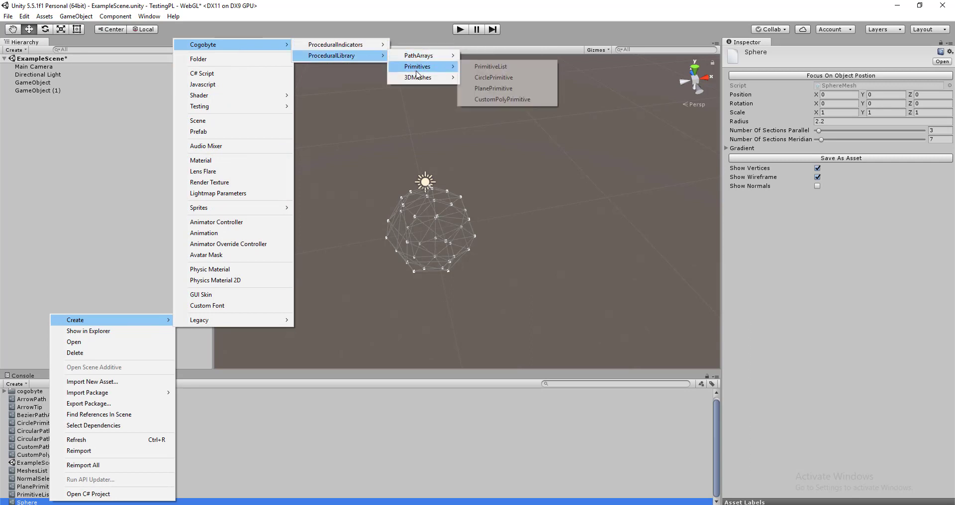
pyautogui.moveTo(419, 81)
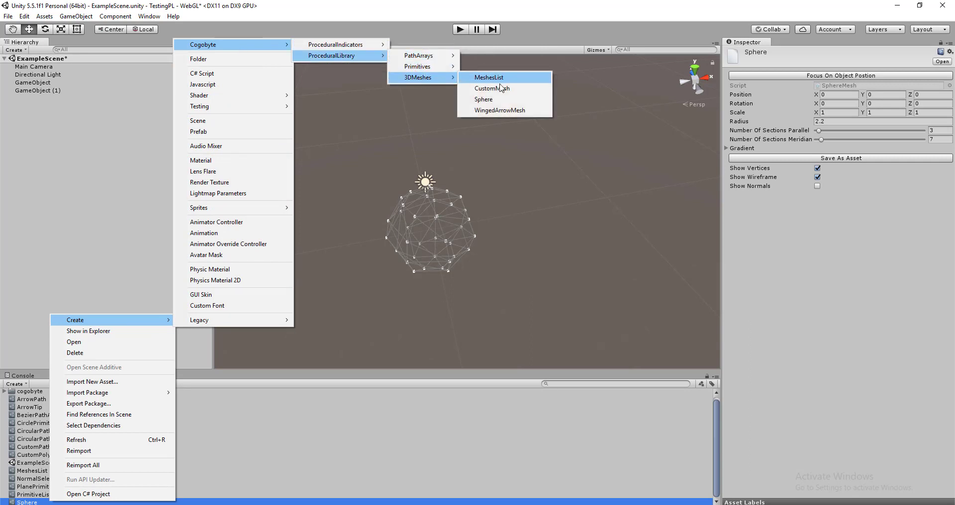
pyautogui.click(500, 110)
# - Set the WingedArrowMesh's Length to 3.64, Right Length to 3.27, Right Wing Width and Start Width to 2.11, and End Width to 1.44
pyautogui.keyDown('alt'); pyautogui.moveTo(425, 191); pyautogui.dragTo(477, 182); pyautogui.keyUp('alt')
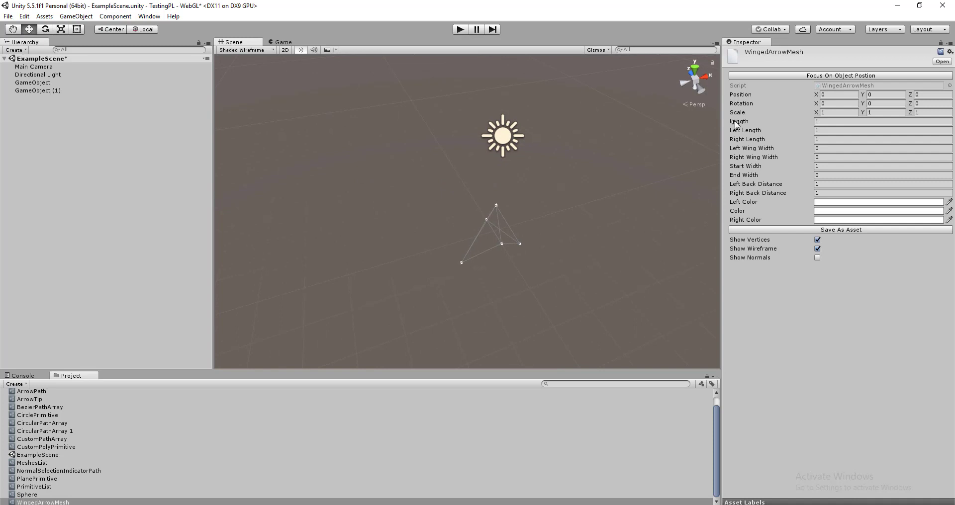
pyautogui.moveTo(737, 122); pyautogui.dragTo(788, 123)
pyautogui.moveTo(656, 195); pyautogui.dragTo(618, 202, button='middle')
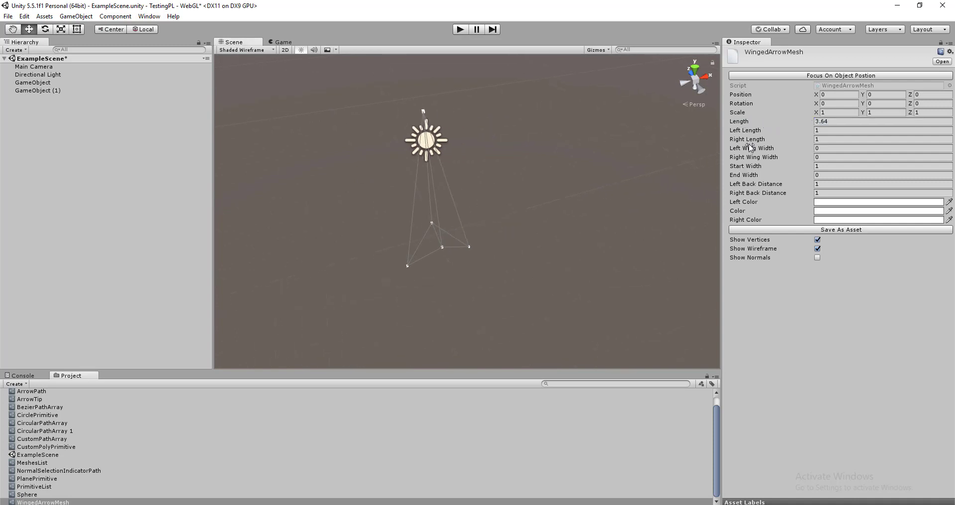
pyautogui.moveTo(746, 141); pyautogui.dragTo(790, 157)
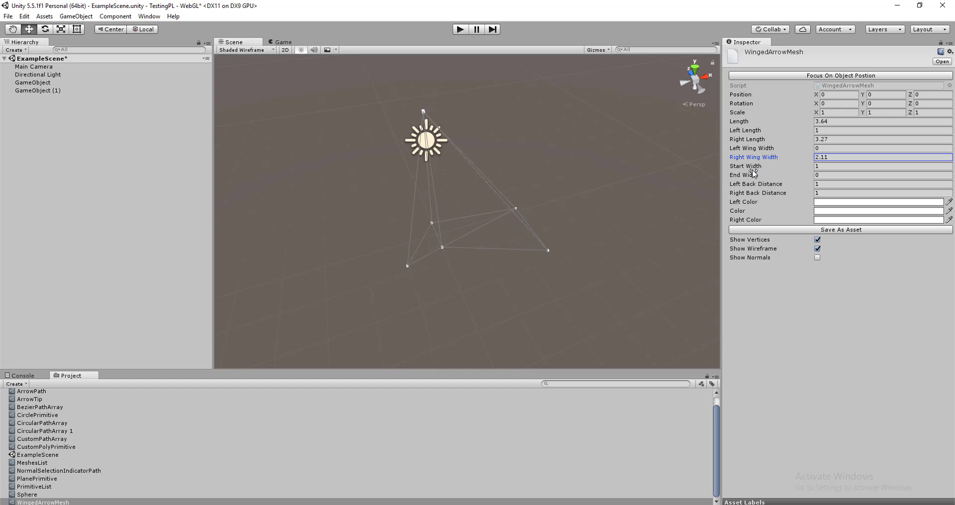
pyautogui.moveTo(752, 168); pyautogui.dragTo(777, 177)
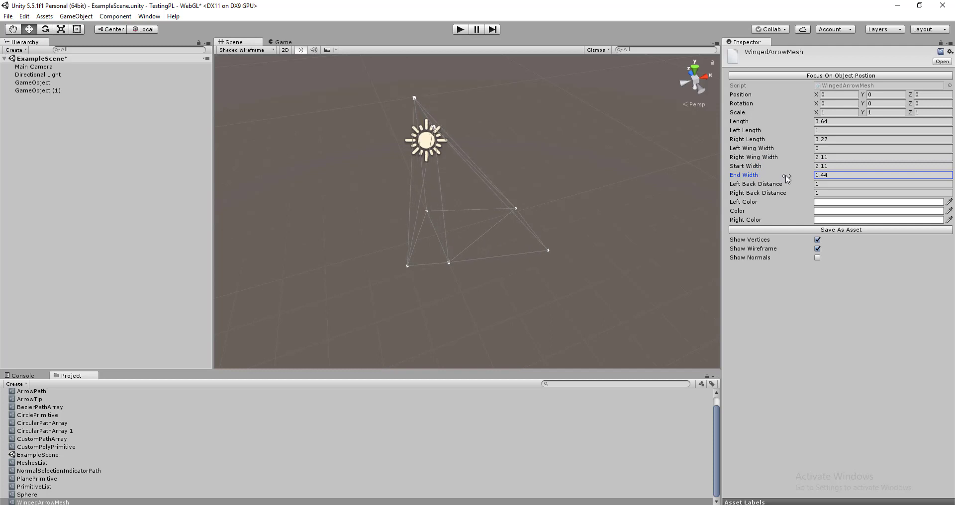
pyautogui.click(755, 184)
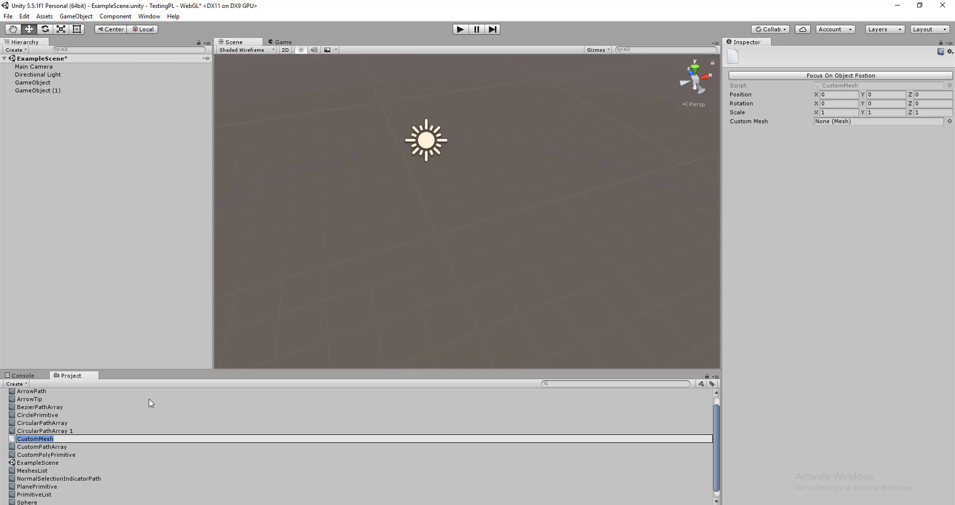
# - Keep the CustomMesh asset's default name, try Cylinder as its Custom Mesh, and assign the Sphere mesh instead
pyautogui.press('Return')
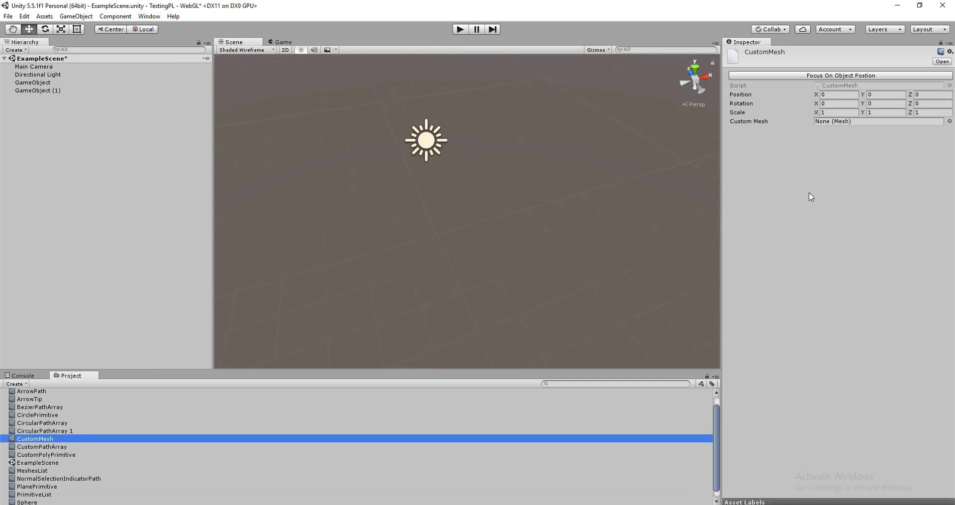
pyautogui.click(949, 121)
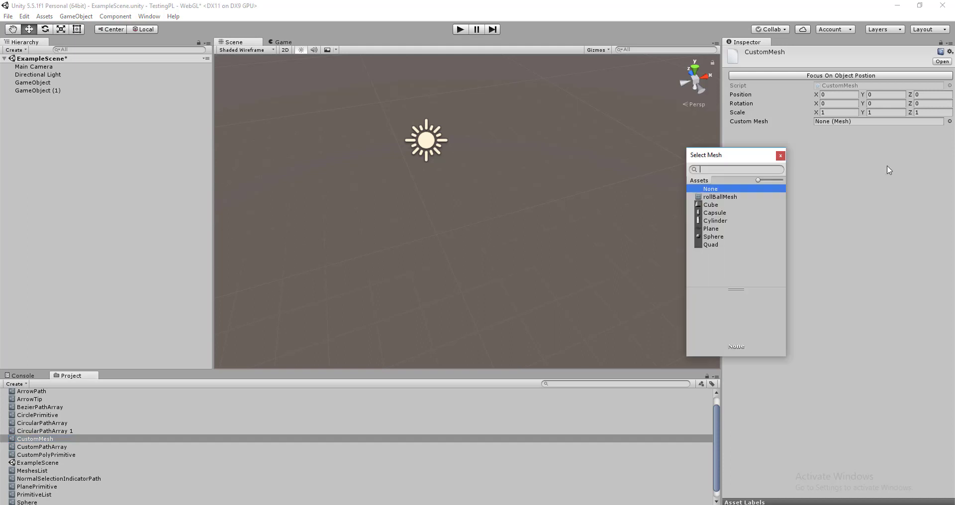
pyautogui.click(713, 220)
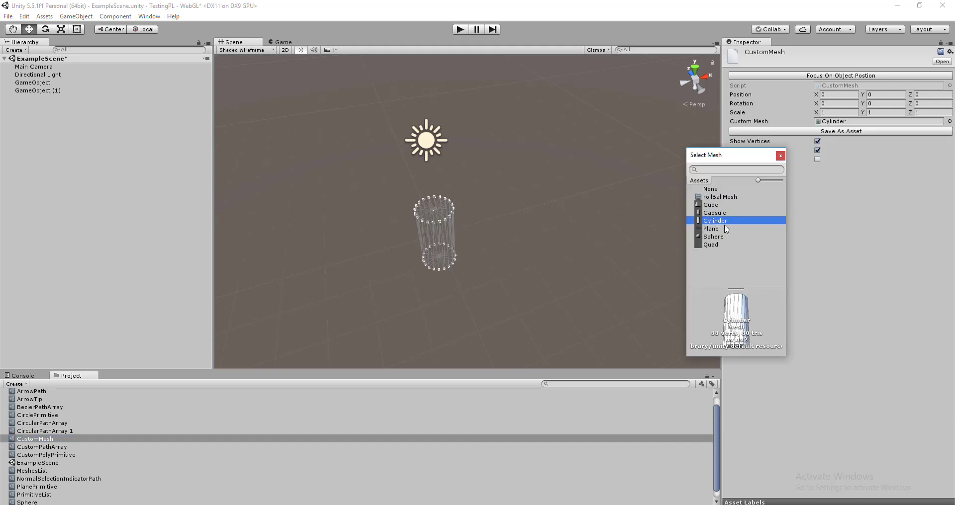
pyautogui.click(719, 237)
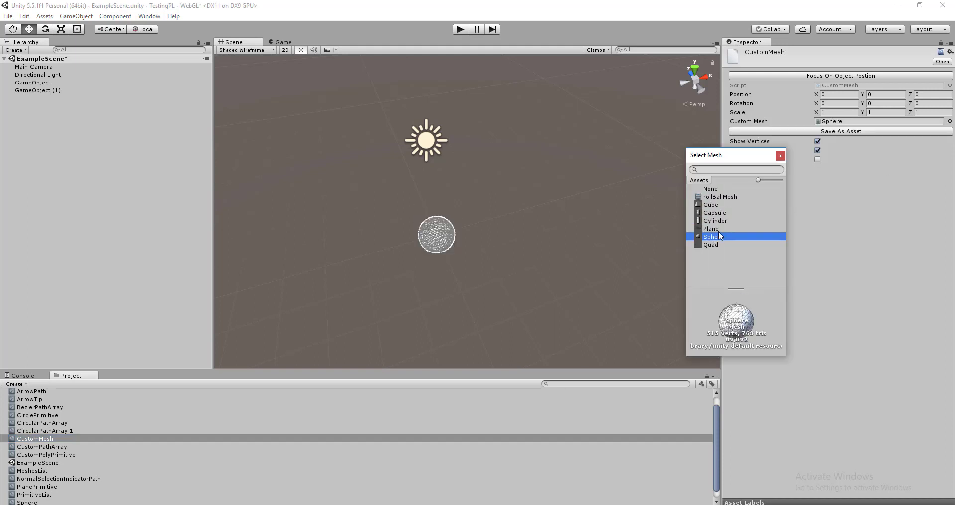
pyautogui.click(482, 178)
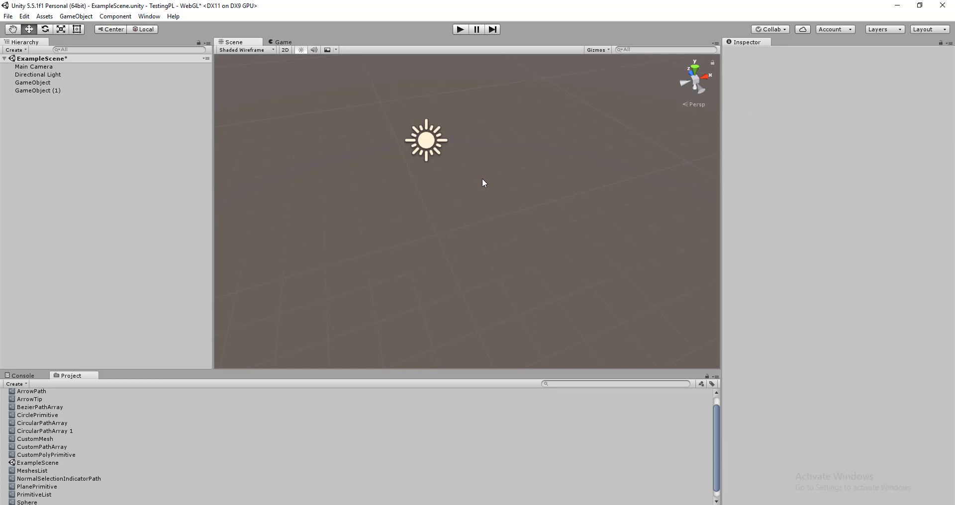